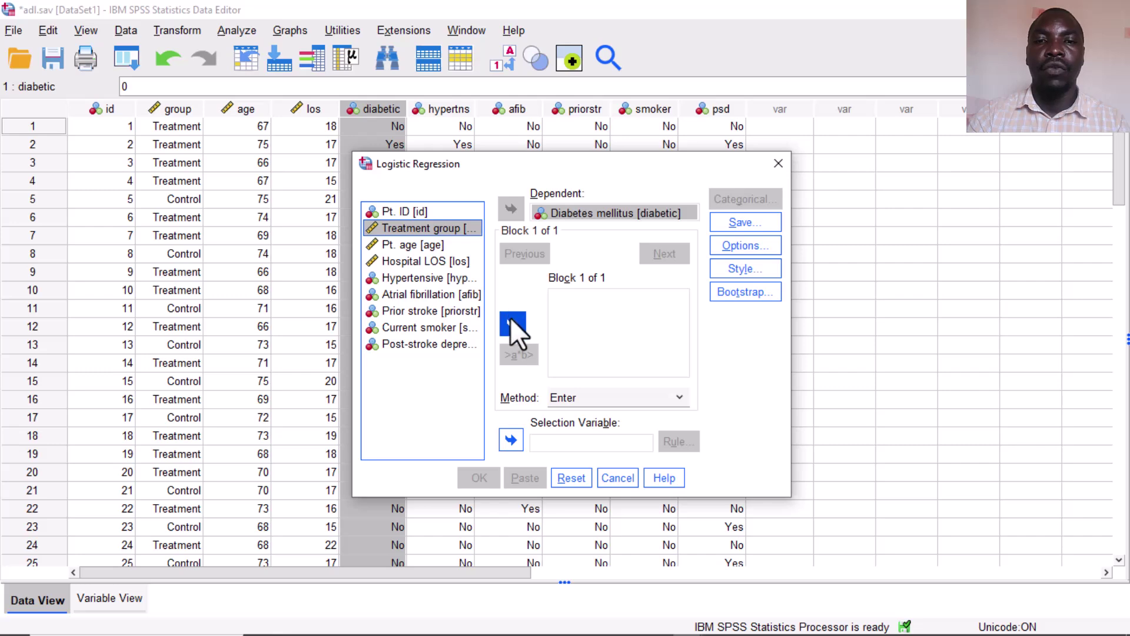
Step: Run the diabetes logistic regression with treatment group as a categorical covariate, using an Indicator contrast with the first category as reference
{"action": "left_click", "coordinate": [510, 316]}
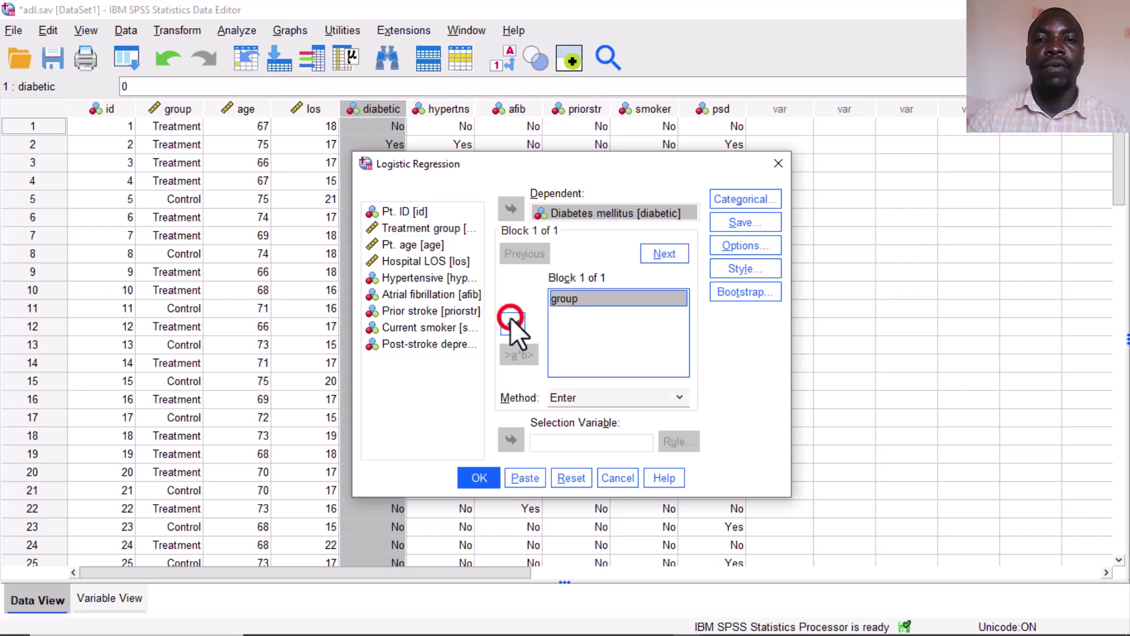
{"action": "left_click", "coordinate": [731, 189]}
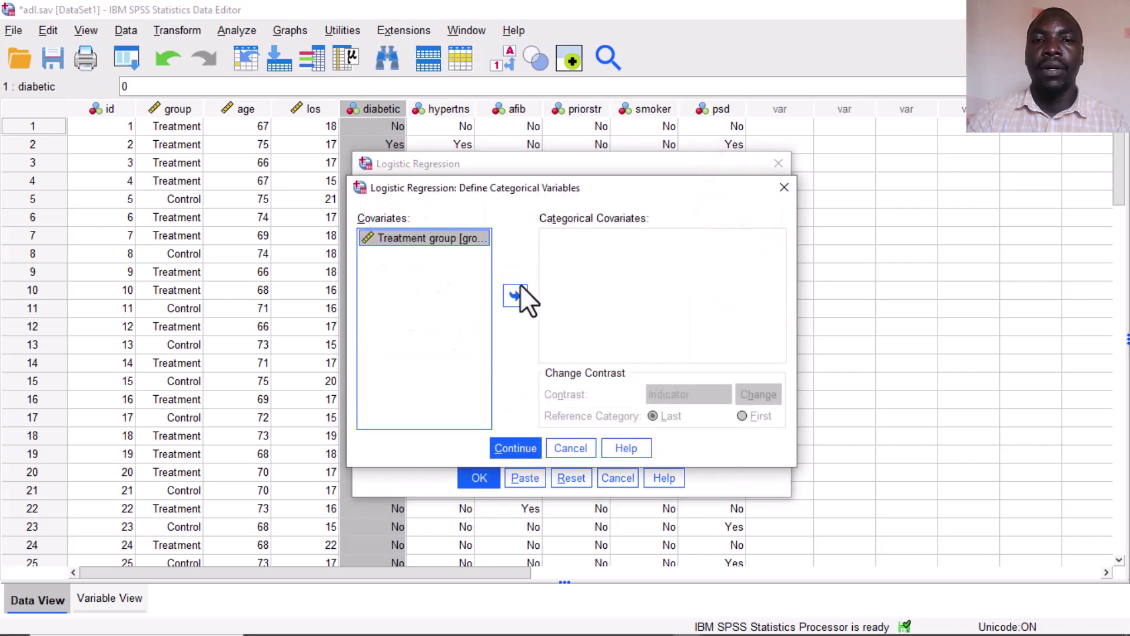
{"action": "left_click", "coordinate": [517, 291]}
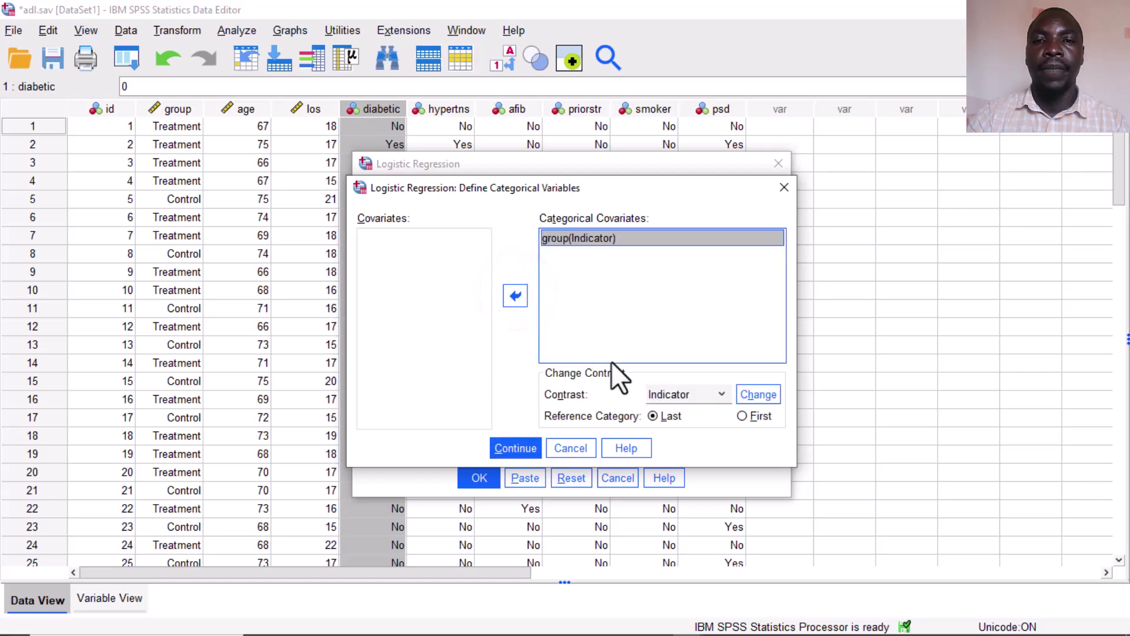
{"action": "left_click", "coordinate": [741, 416]}
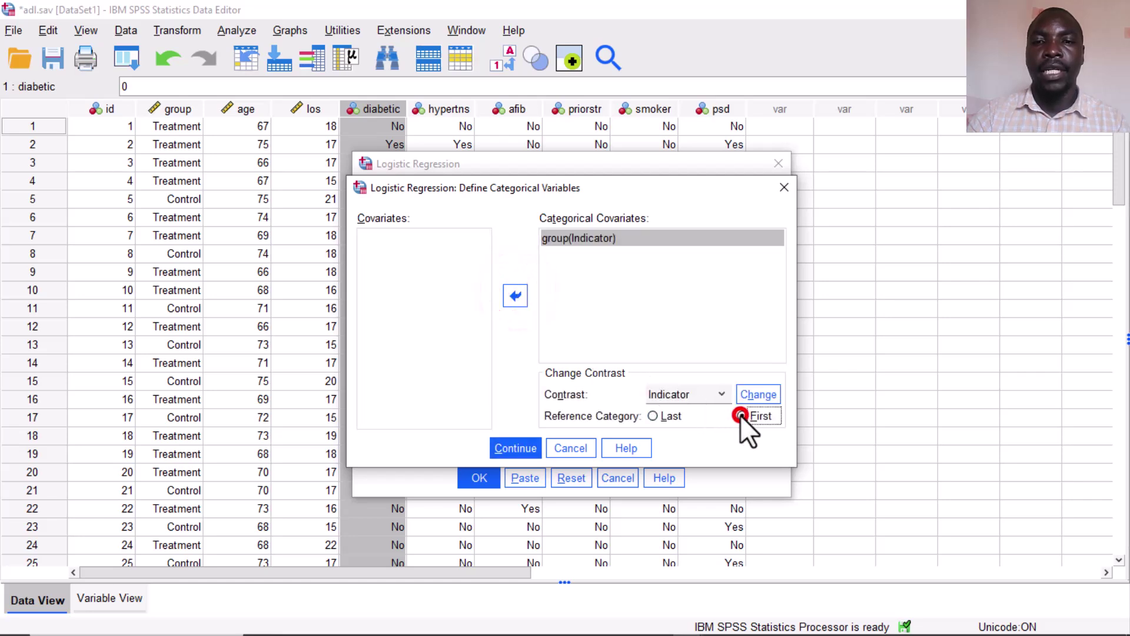
{"action": "left_click", "coordinate": [765, 393]}
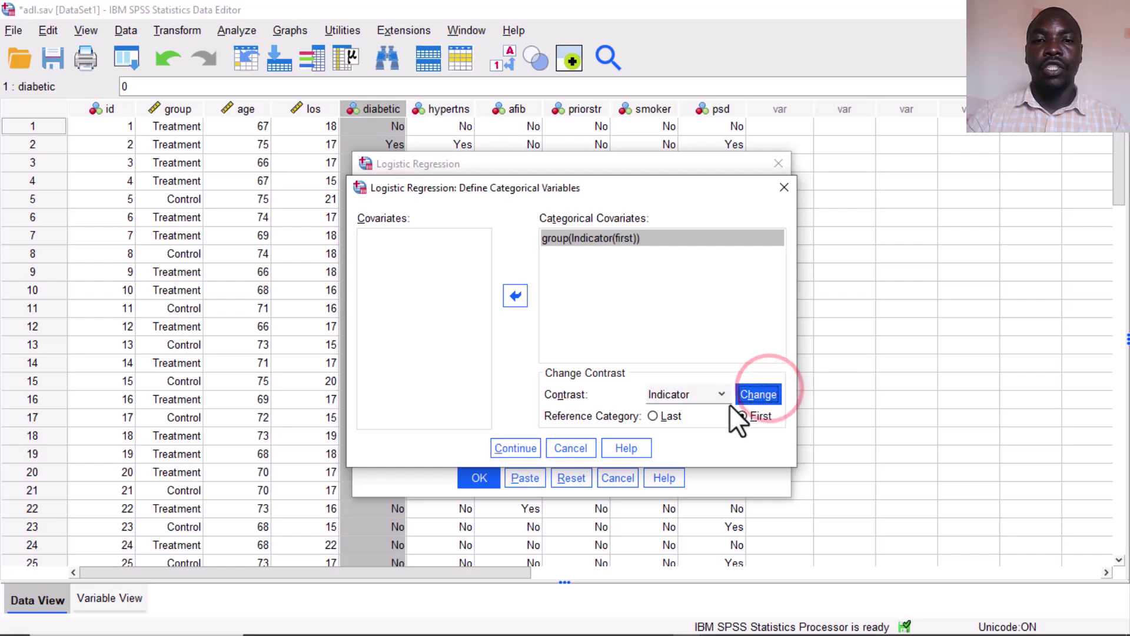
{"action": "left_click", "coordinate": [516, 448]}
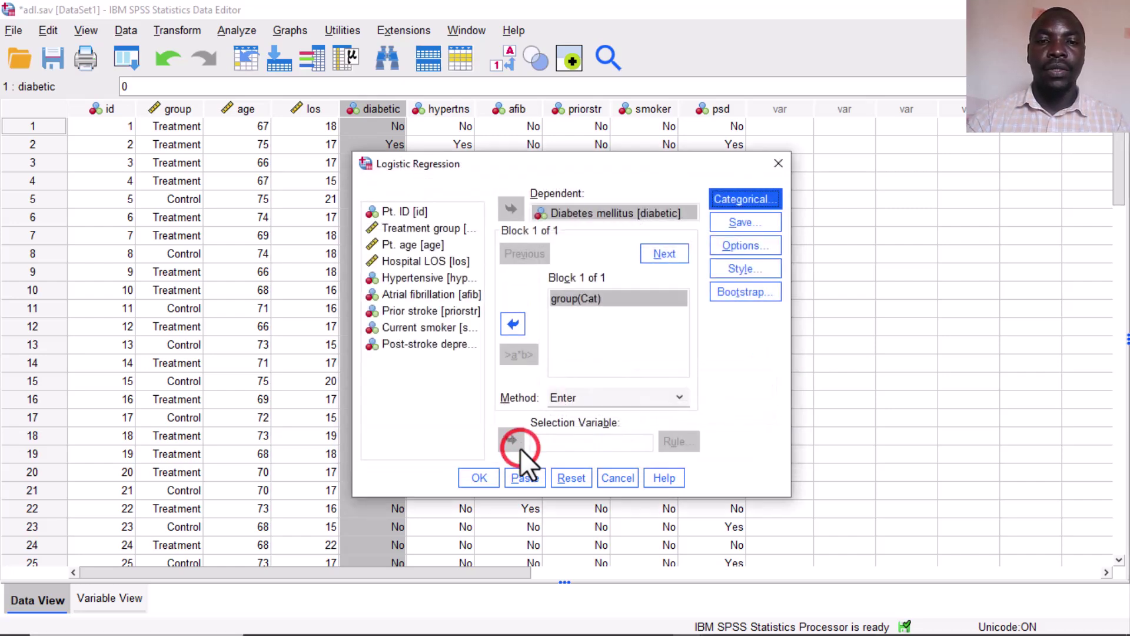
{"action": "left_click", "coordinate": [485, 472]}
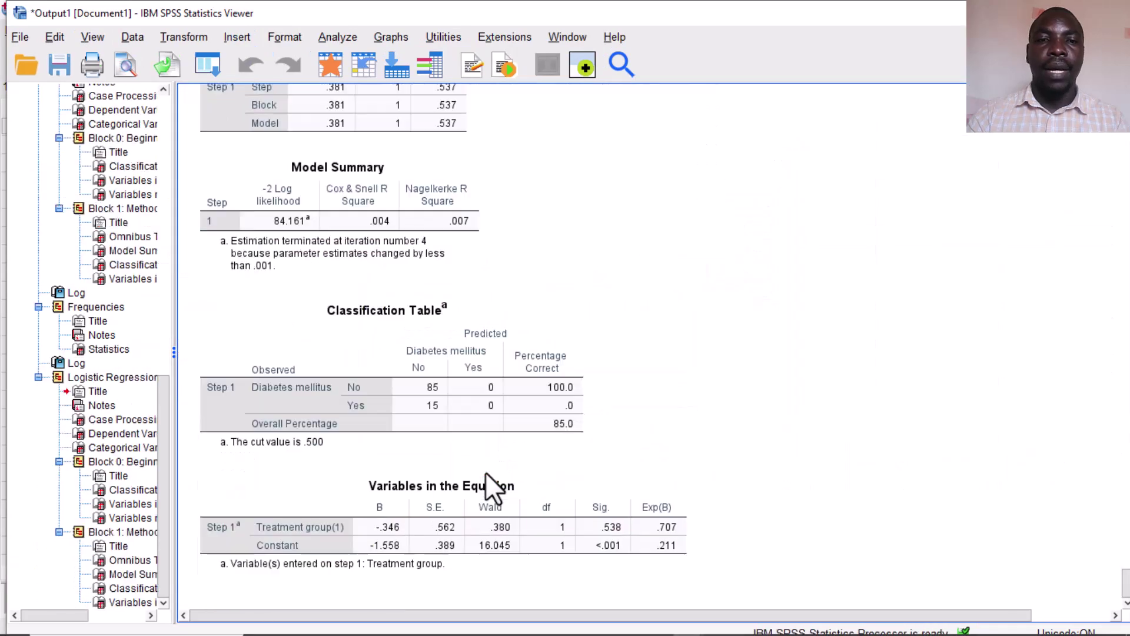
{"action": "left_click", "coordinate": [412, 548]}
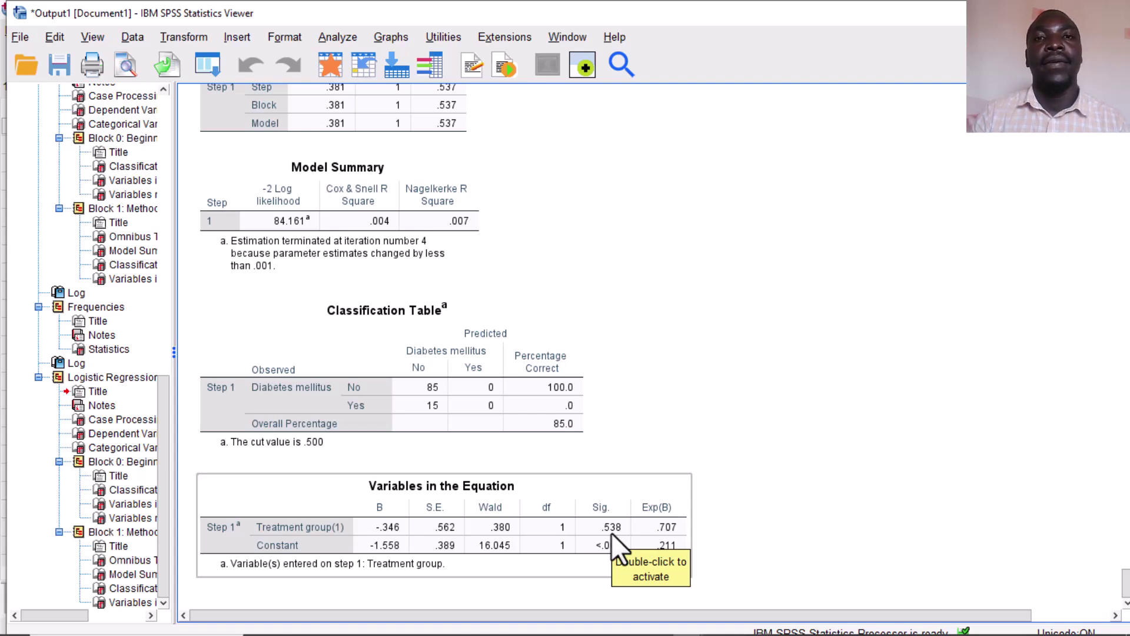
Step: Rerun the diabetes logistic regression with patient age replacing treatment group as the only covariate
{"action": "left_click", "coordinate": [207, 65]}
{"action": "left_click", "coordinate": [210, 95]}
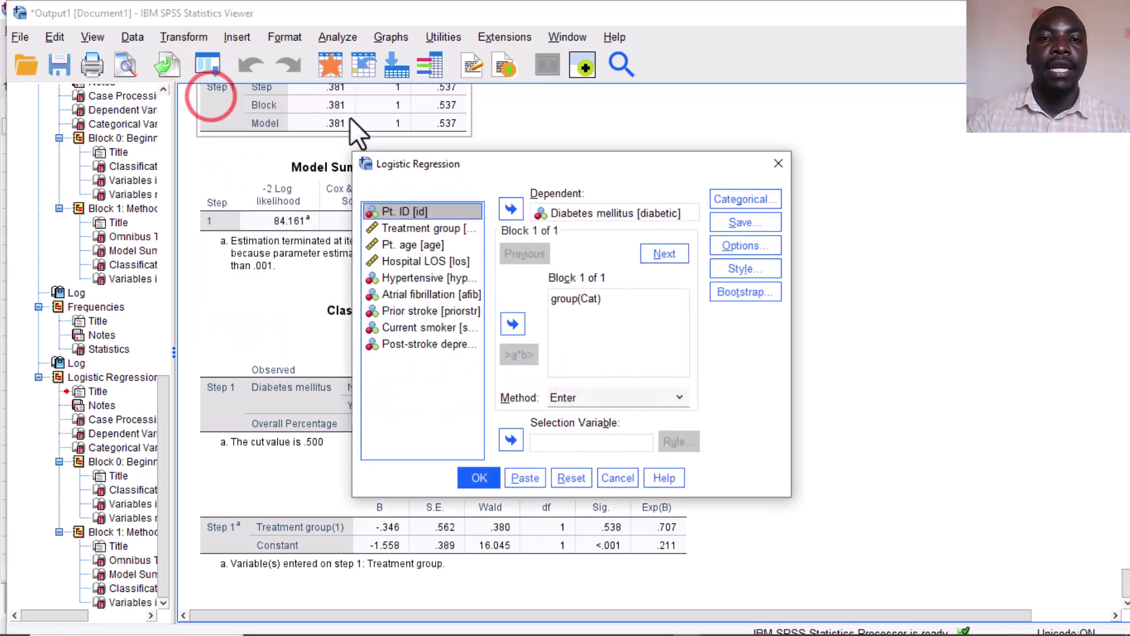
{"action": "left_click", "coordinate": [585, 300]}
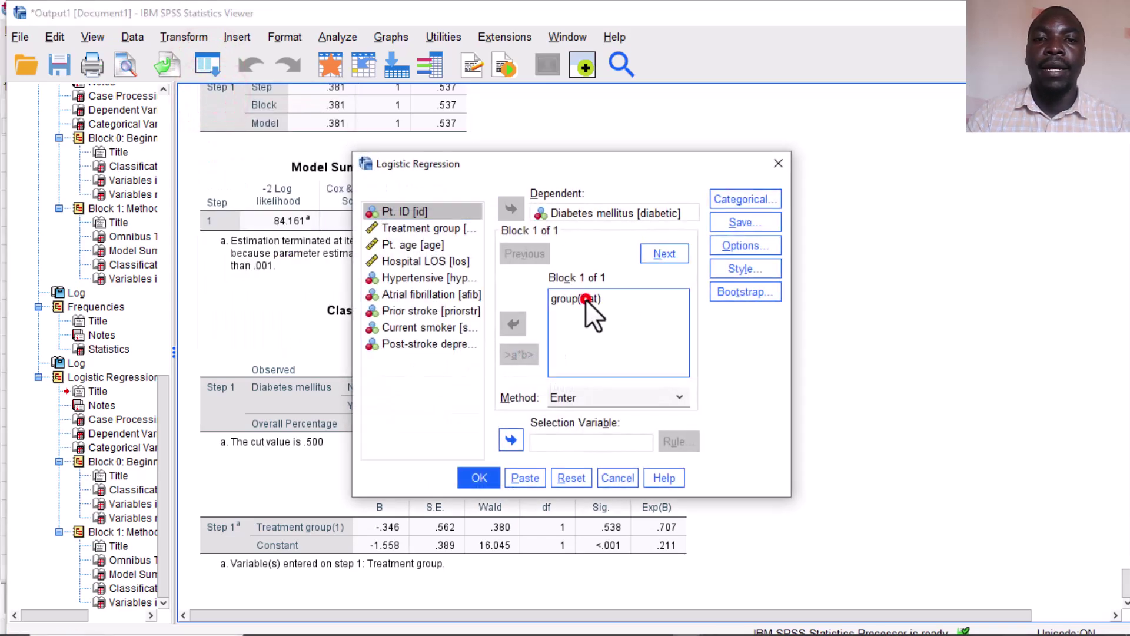
{"action": "left_click", "coordinate": [512, 324]}
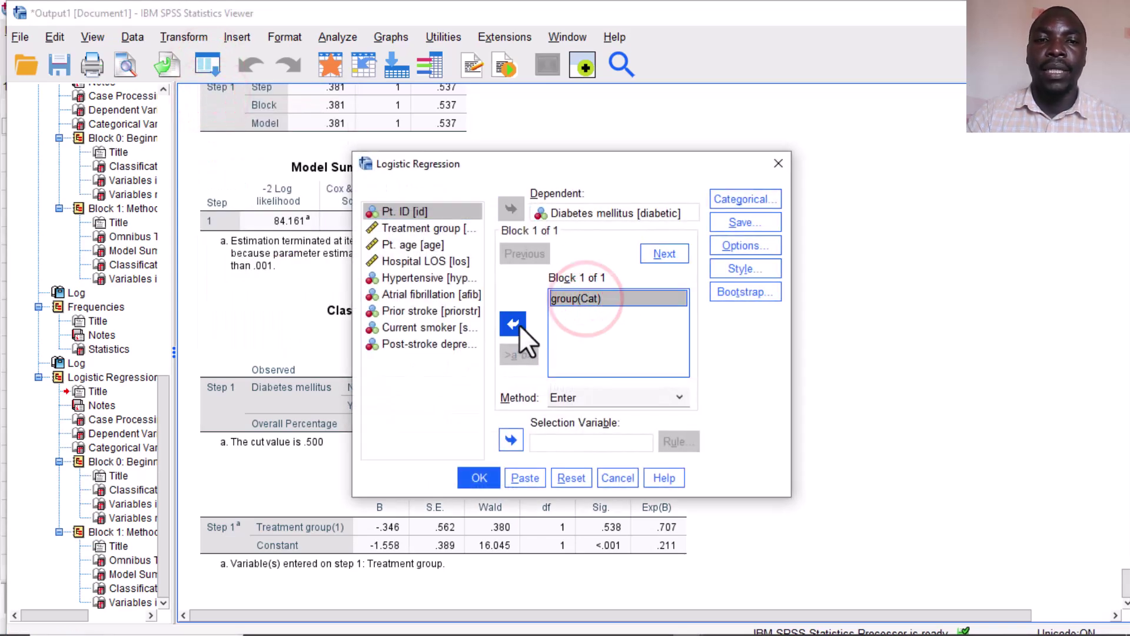
{"action": "left_click", "coordinate": [428, 244]}
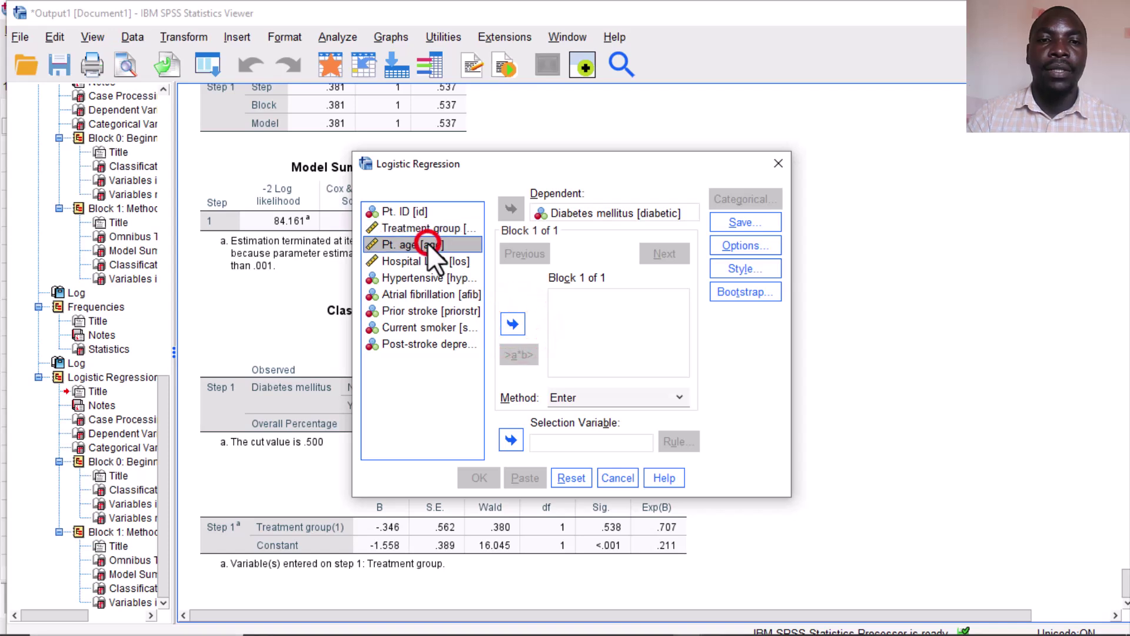
{"action": "left_click", "coordinate": [511, 321]}
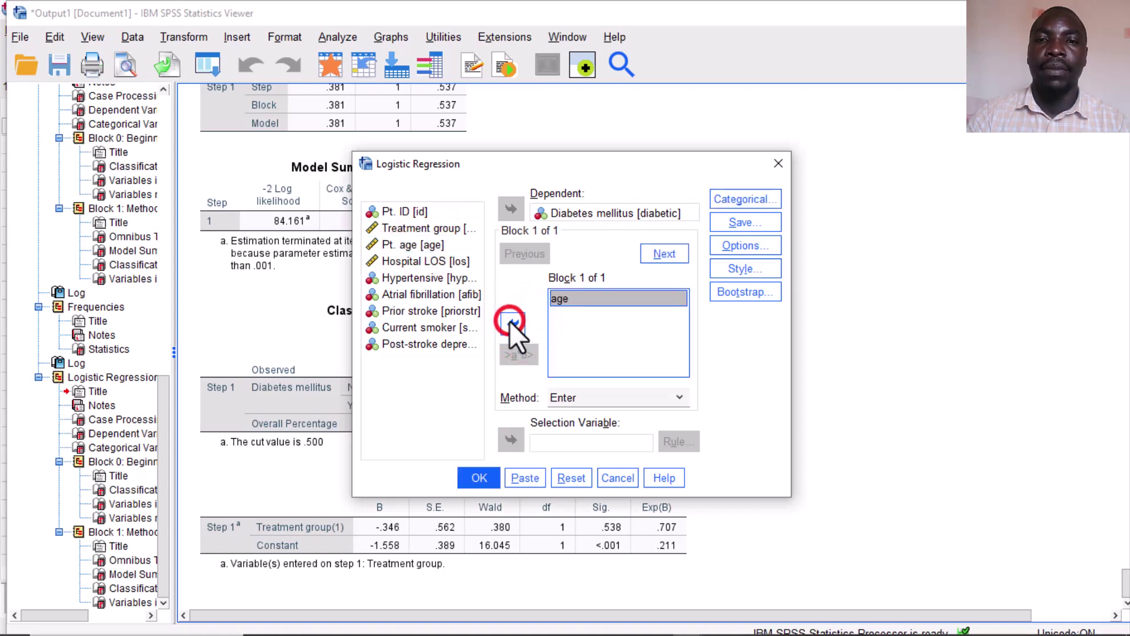
{"action": "left_click", "coordinate": [480, 477]}
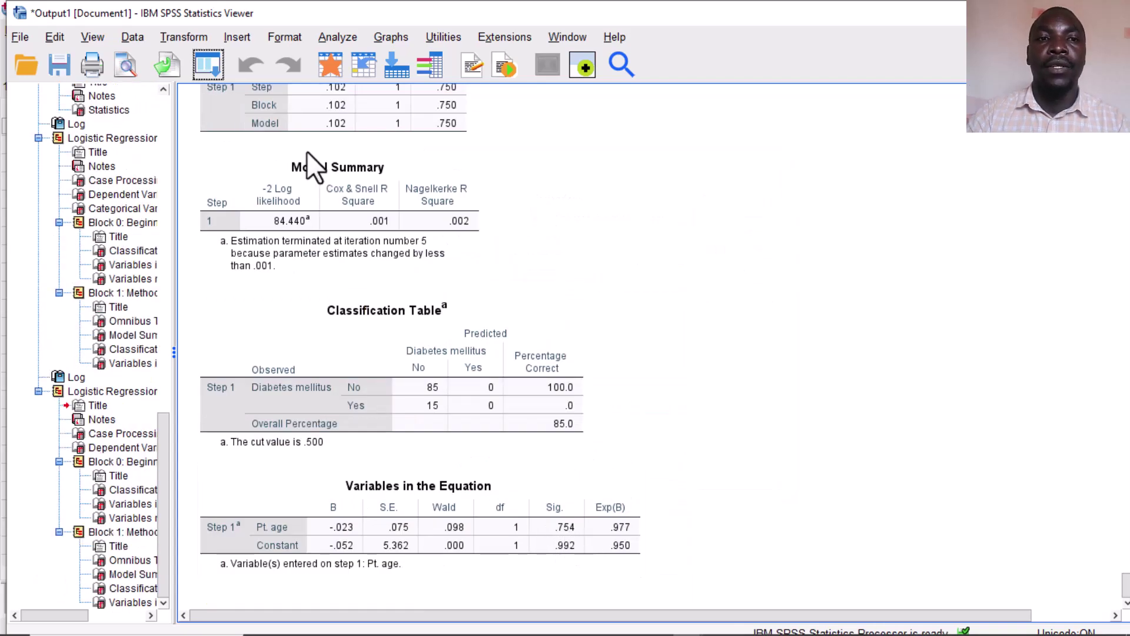
Step: Rerun the binary logistic regression for diabetes with Hospital LOS replacing age as the only covariate
{"action": "left_click", "coordinate": [222, 69]}
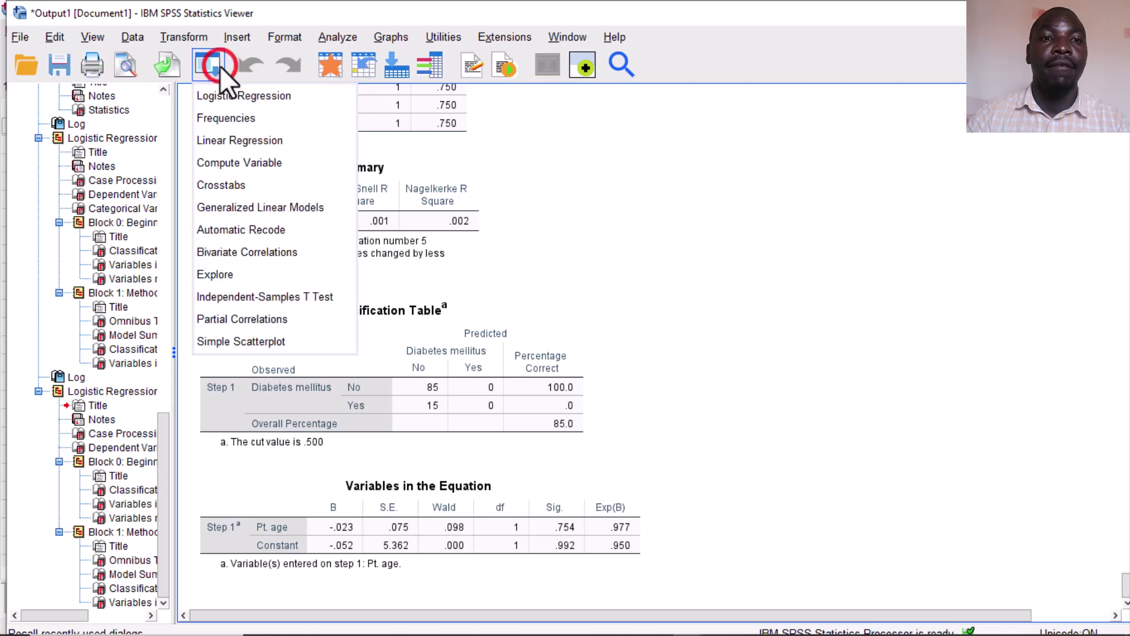
{"action": "left_click", "coordinate": [223, 95]}
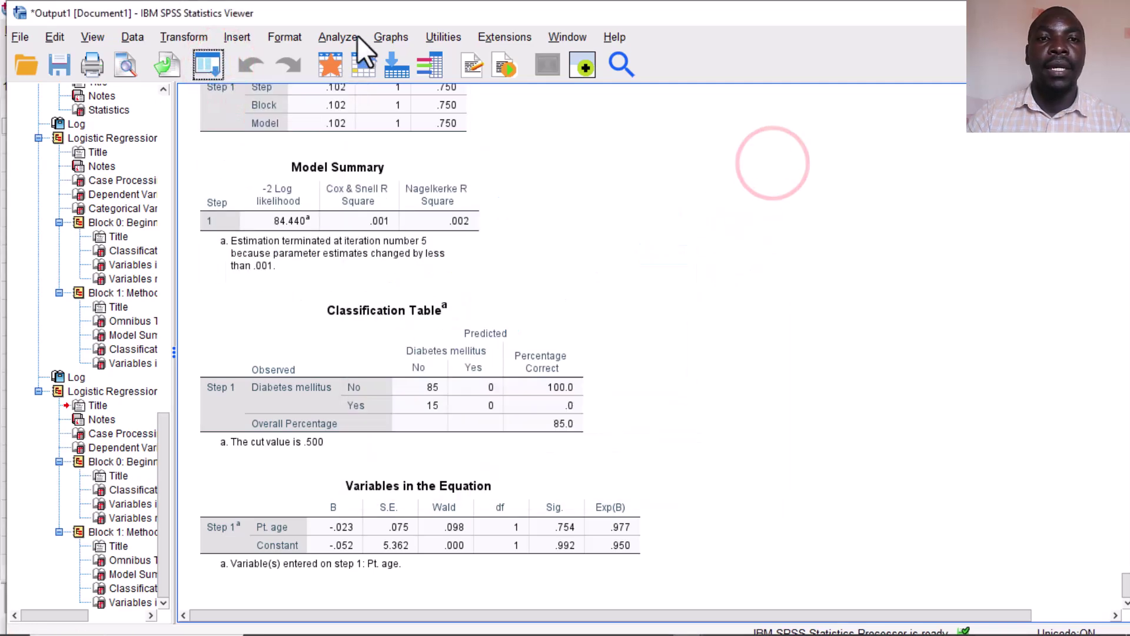
{"action": "left_click", "coordinate": [337, 37]}
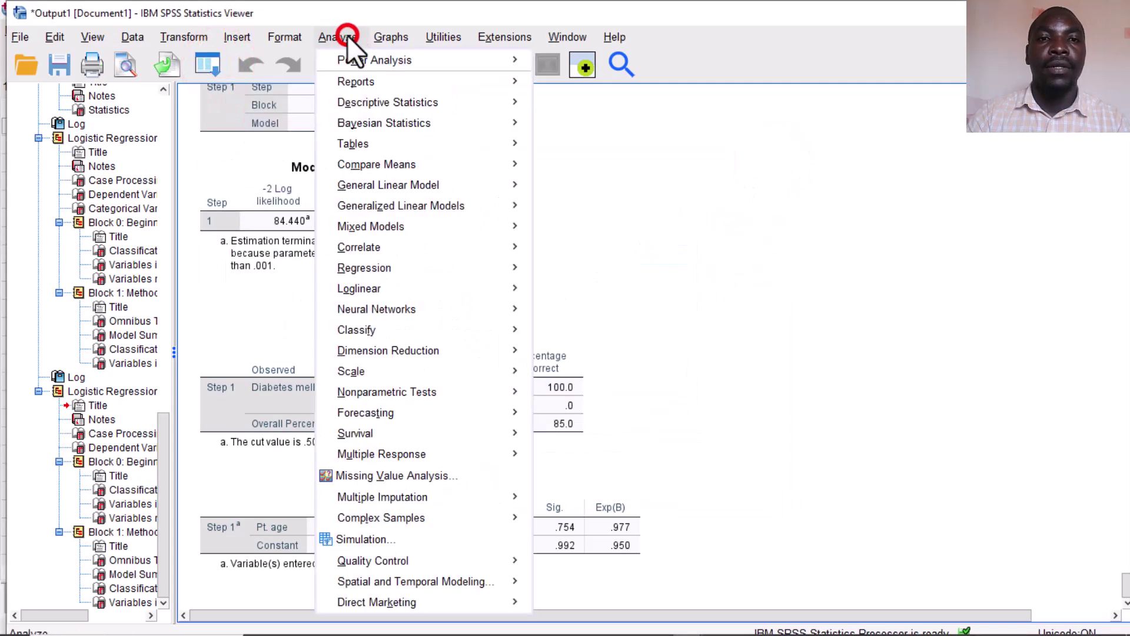
{"action": "mouse_move", "coordinate": [422, 263]}
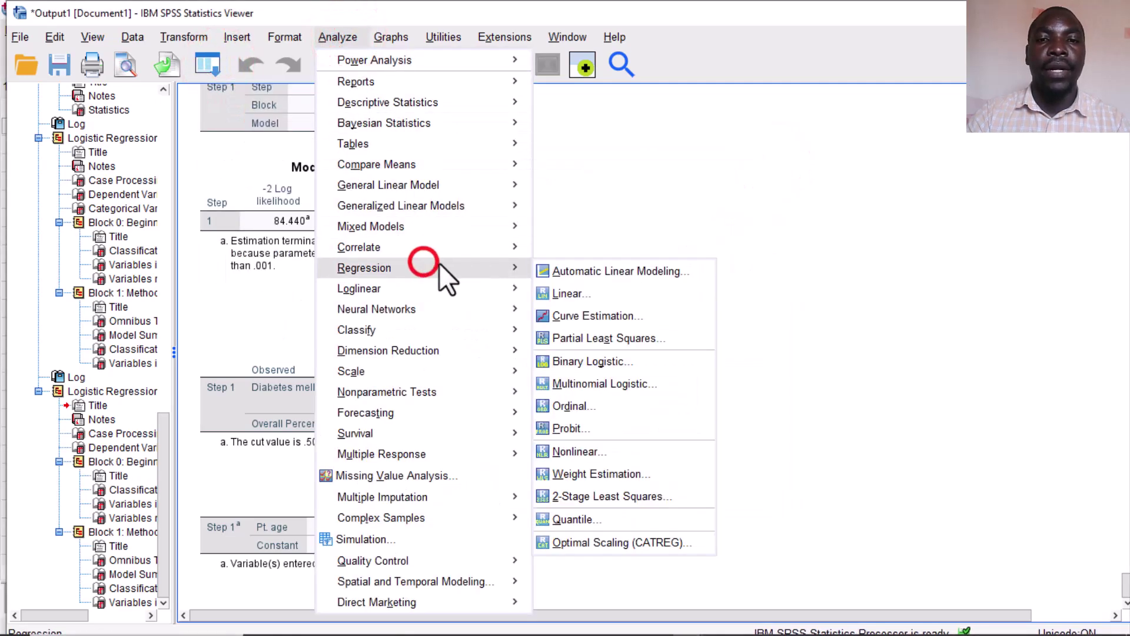
{"action": "left_click", "coordinate": [577, 357]}
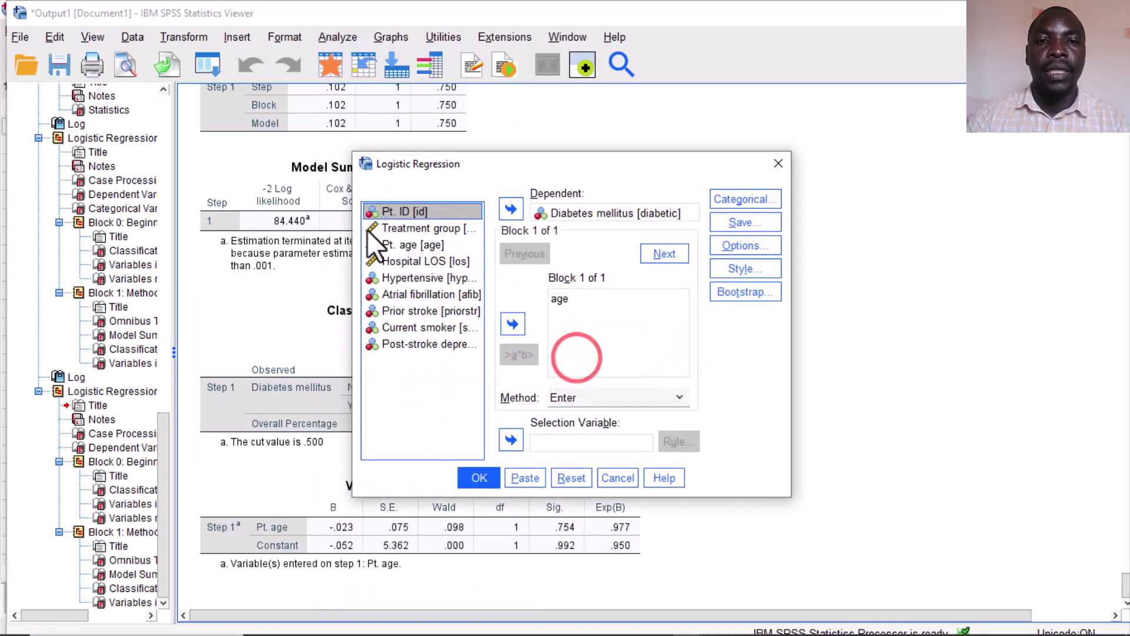
{"action": "left_click", "coordinate": [570, 296]}
{"action": "left_click", "coordinate": [514, 321]}
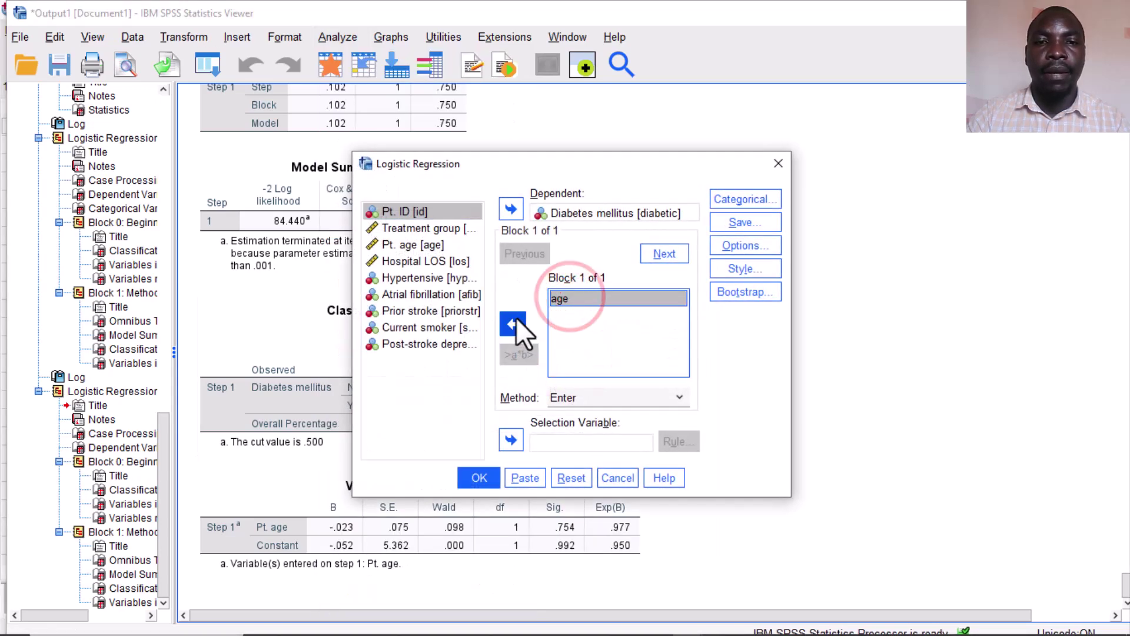
{"action": "left_click", "coordinate": [415, 260]}
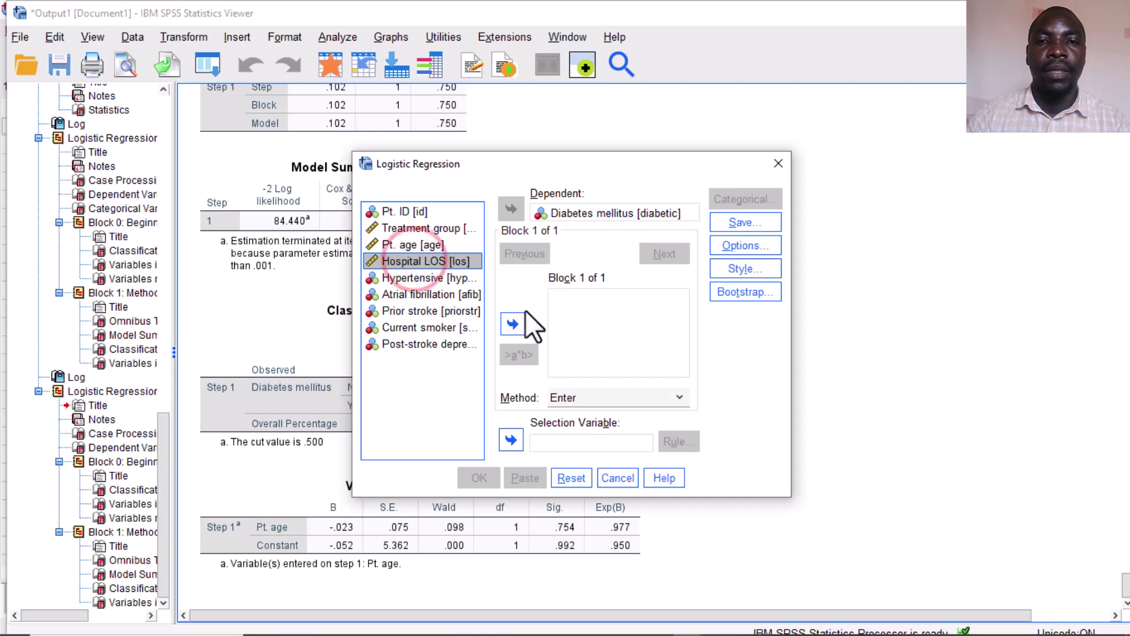
{"action": "left_click", "coordinate": [513, 323]}
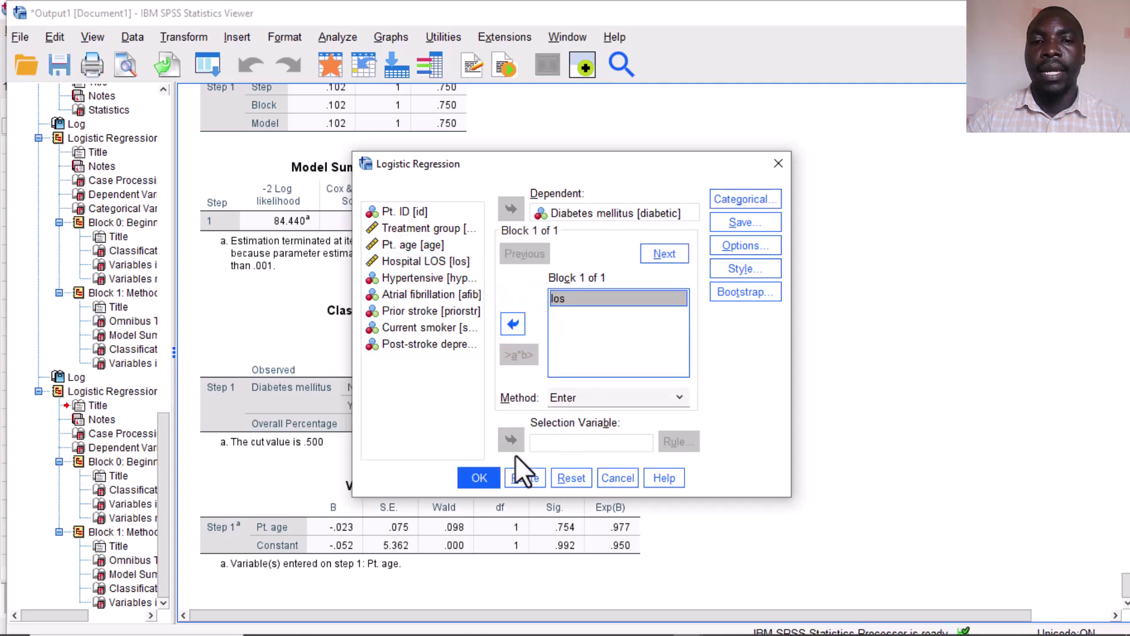
{"action": "left_click", "coordinate": [474, 478]}
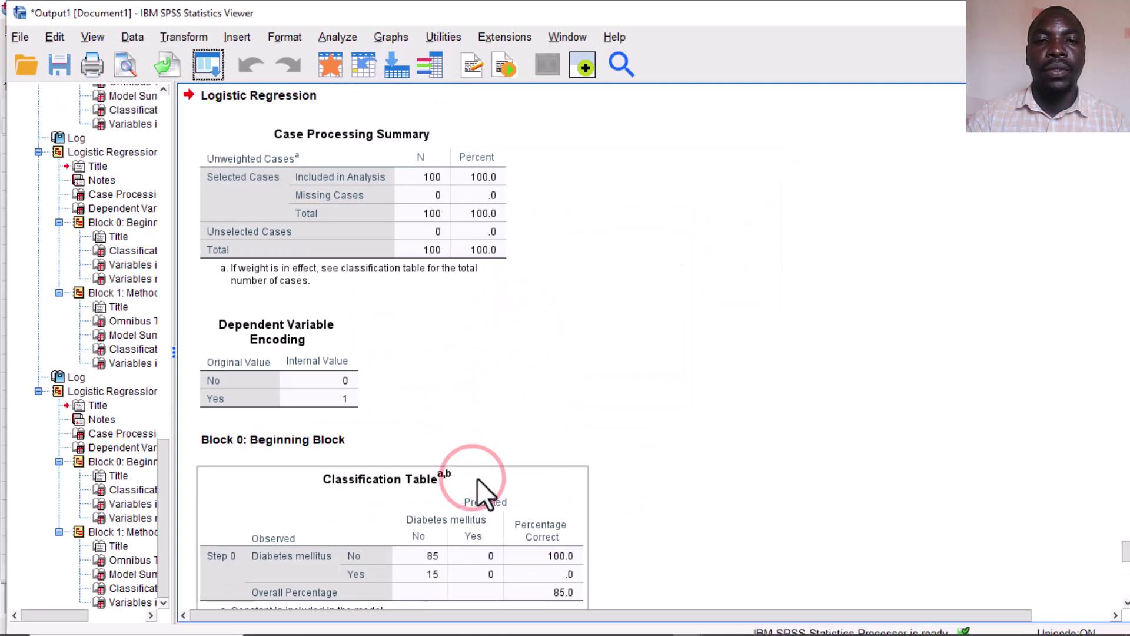
{"action": "left_click", "coordinate": [528, 488]}
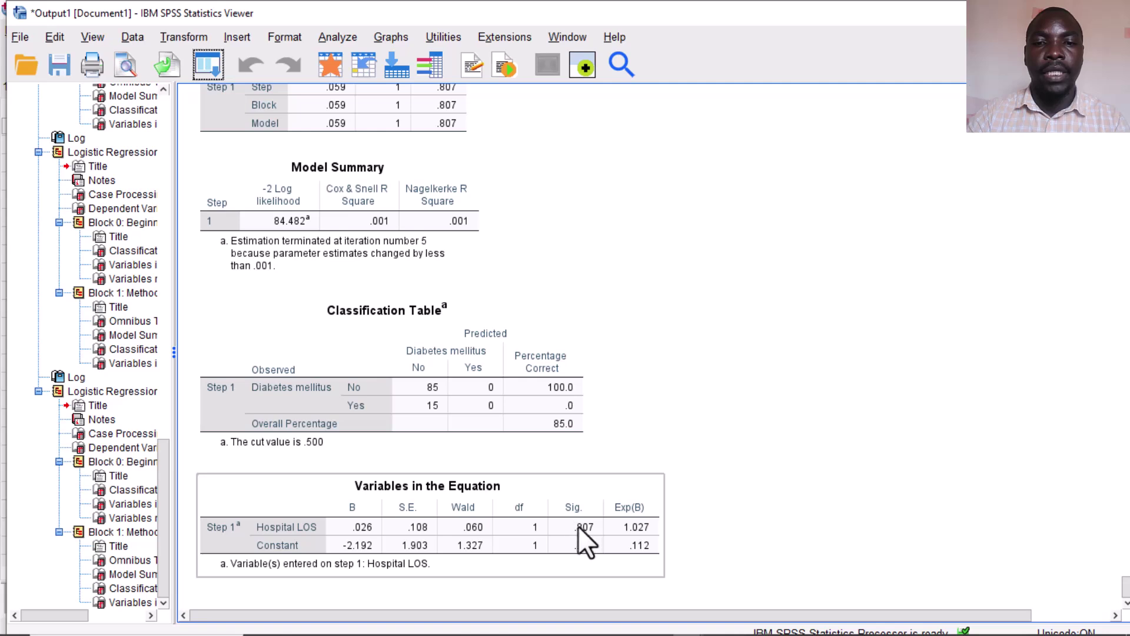
{"action": "left_click", "coordinate": [564, 376]}
{"action": "left_click", "coordinate": [648, 319]}
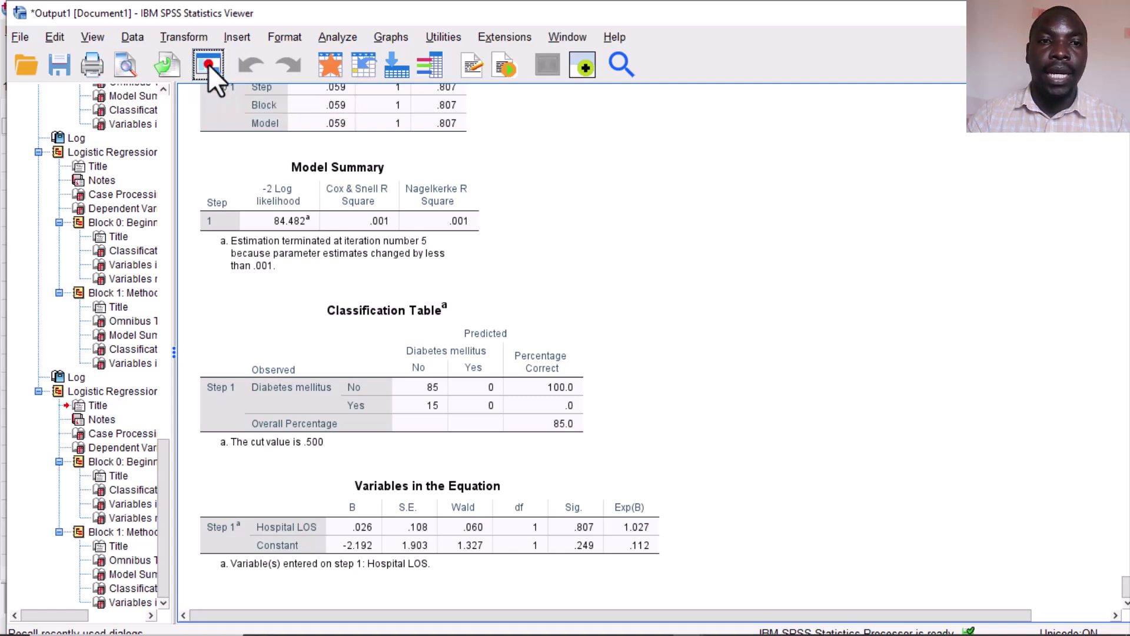
Step: Reopen the logistic regression setup and replace Hospital LOS with Hypertensive as the covariate
{"action": "left_click", "coordinate": [208, 65]}
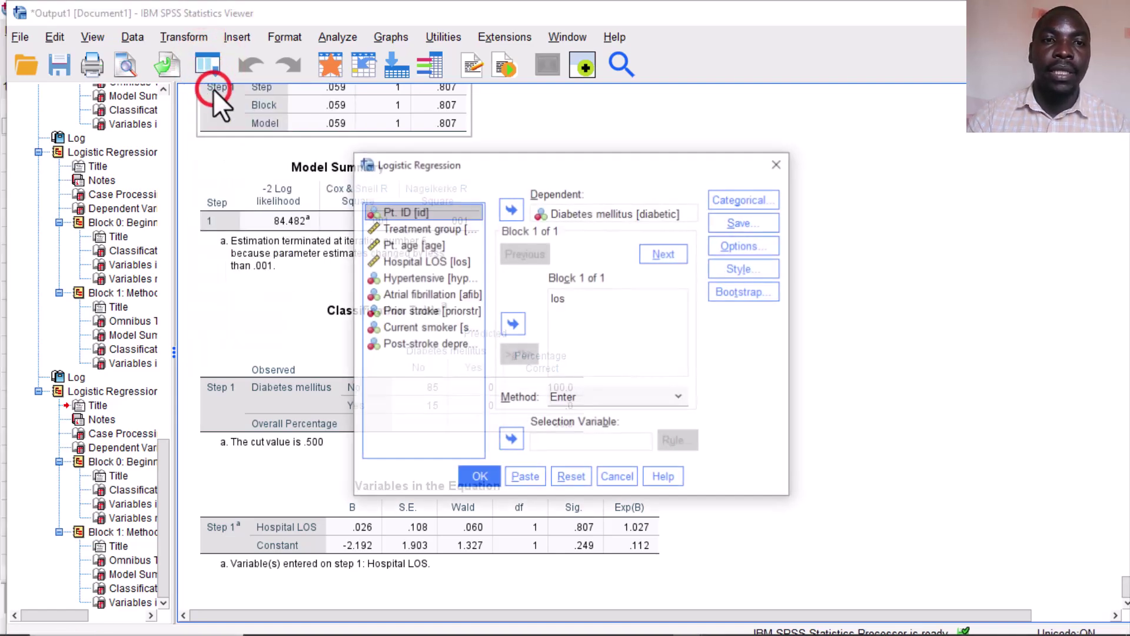
{"action": "left_click", "coordinate": [213, 95]}
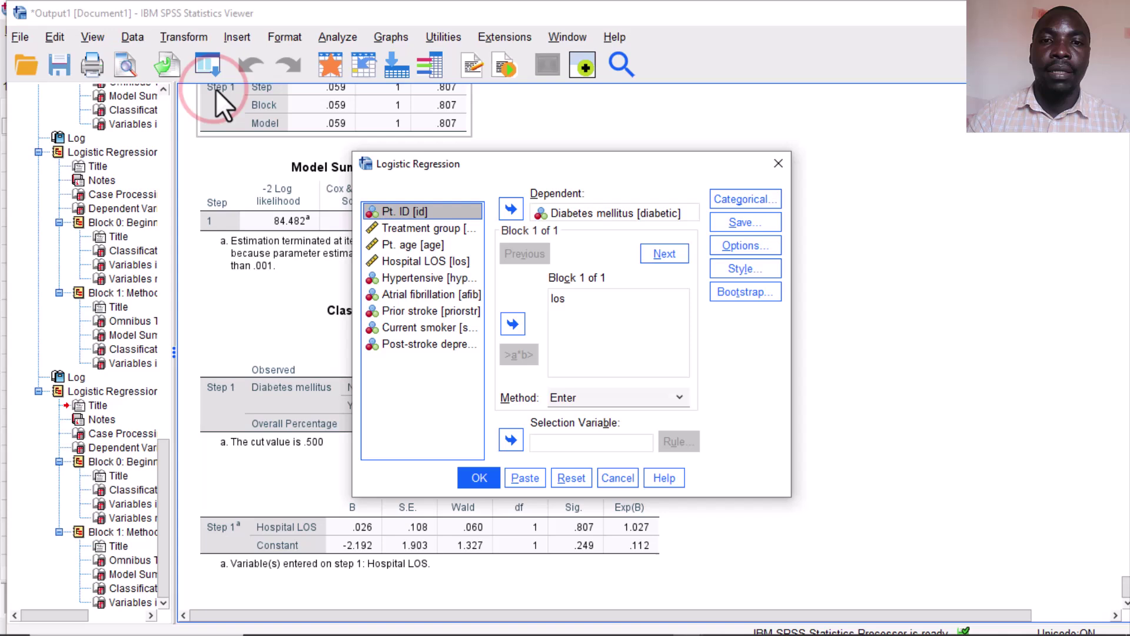
{"action": "left_click", "coordinate": [566, 298]}
{"action": "left_click", "coordinate": [512, 323]}
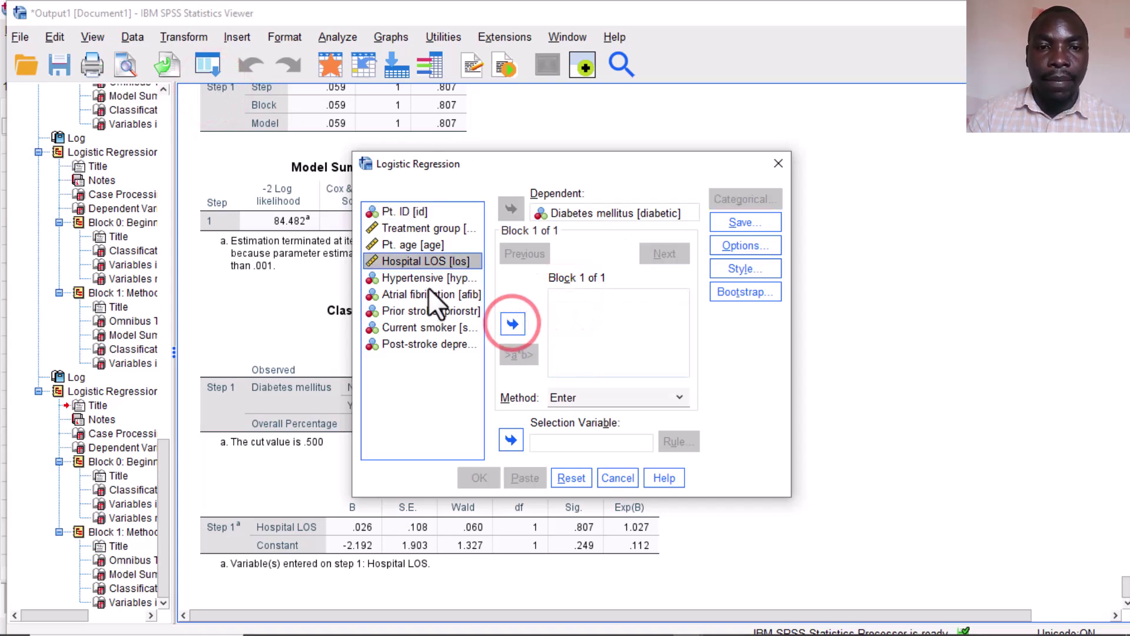
{"action": "left_click", "coordinate": [426, 279]}
{"action": "left_click", "coordinate": [512, 323]}
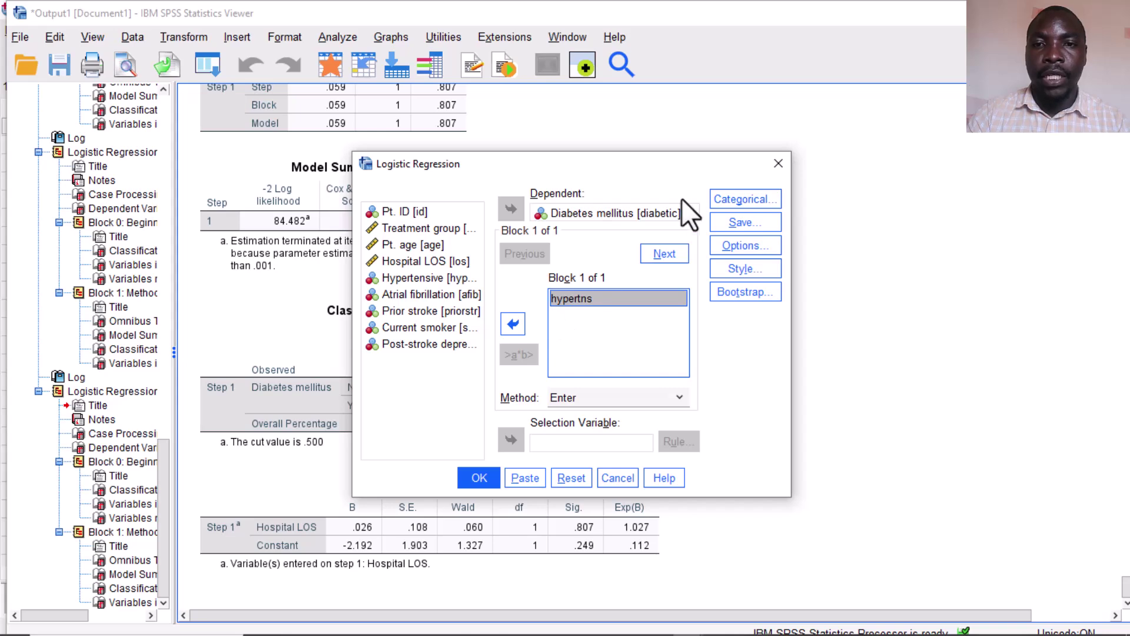
Step: Define Hypertensive as a categorical covariate with an Indicator contrast and the first category as reference, and run the regression
{"action": "left_click", "coordinate": [737, 198]}
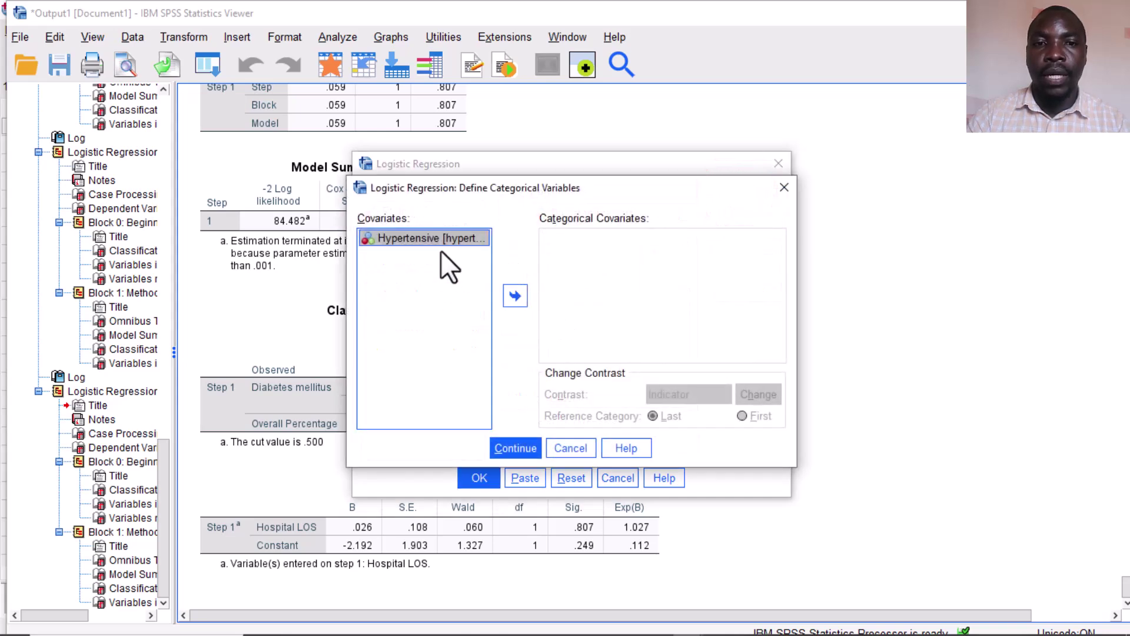
{"action": "left_click", "coordinate": [514, 295]}
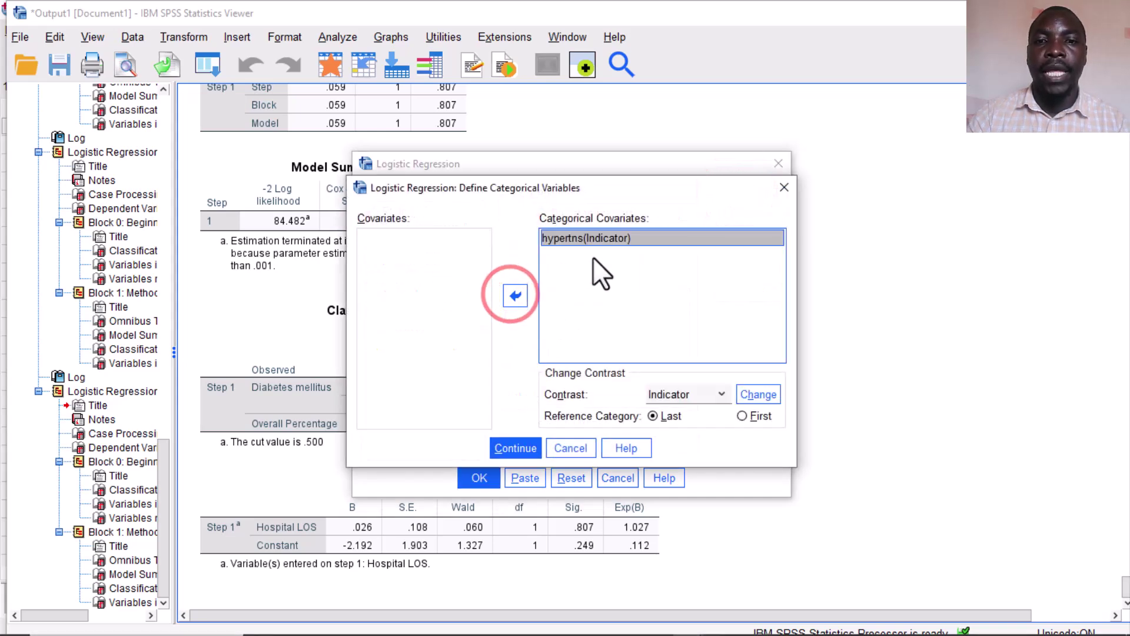
{"action": "left_click", "coordinate": [745, 415]}
{"action": "left_click", "coordinate": [761, 396]}
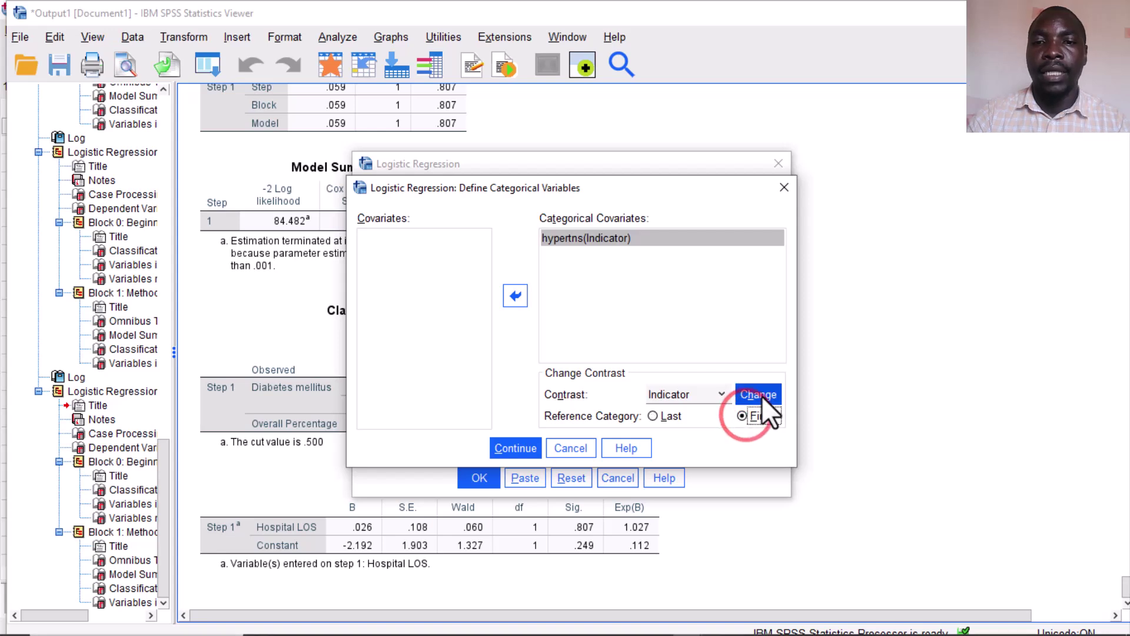
{"action": "left_click", "coordinate": [762, 395]}
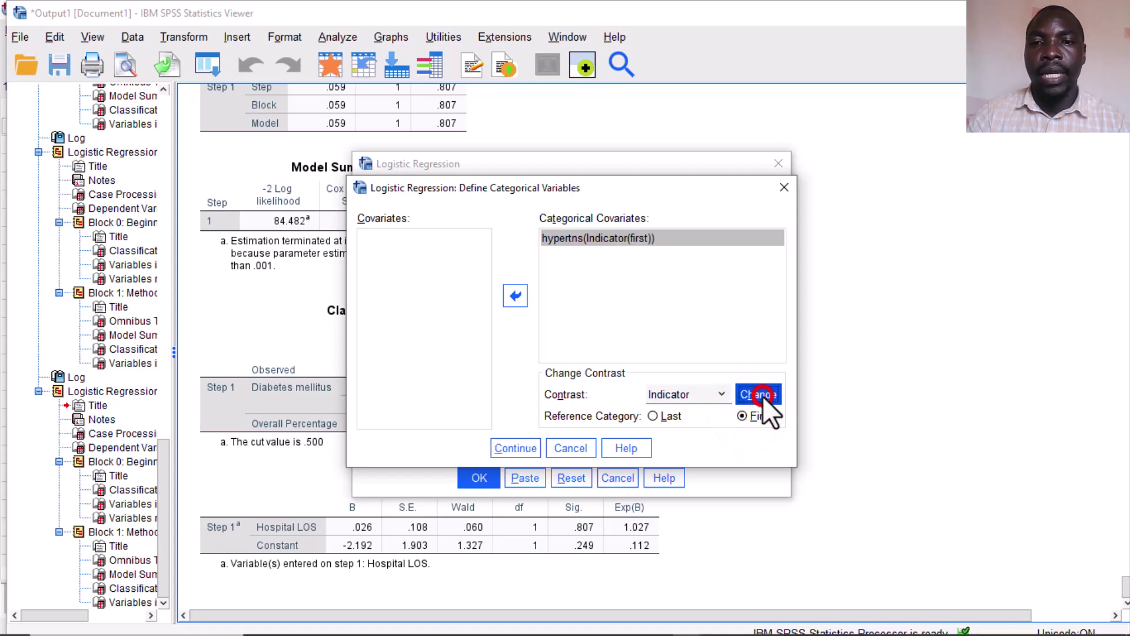
{"action": "left_click", "coordinate": [510, 451]}
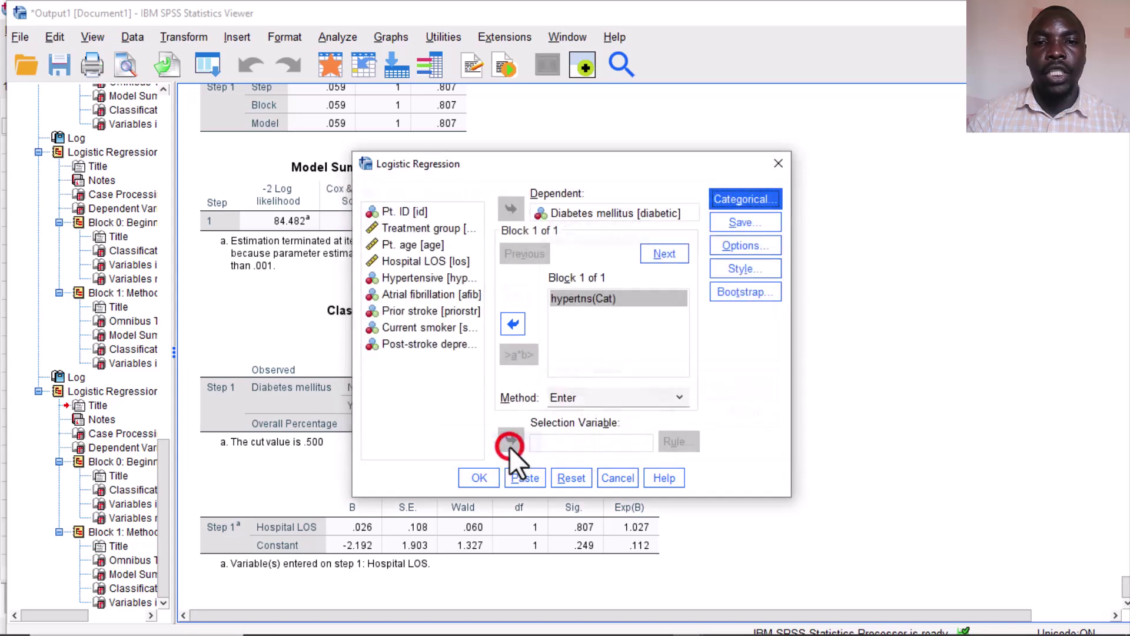
{"action": "left_click", "coordinate": [471, 474]}
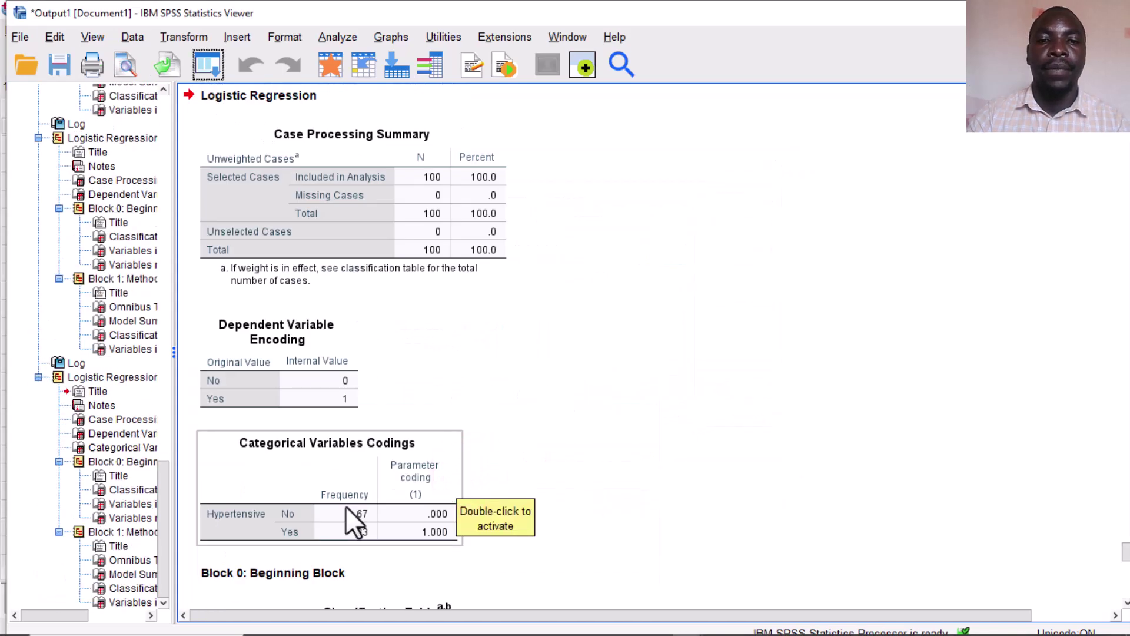
Step: Check the hypertension model's Variables in the Equation table, and replace Hypertensive with Post-stroke depression as the only covariate in the logistic regression setup
{"action": "scroll", "coordinate": [345, 507], "scroll_direction": "down", "scroll_amount": 10}
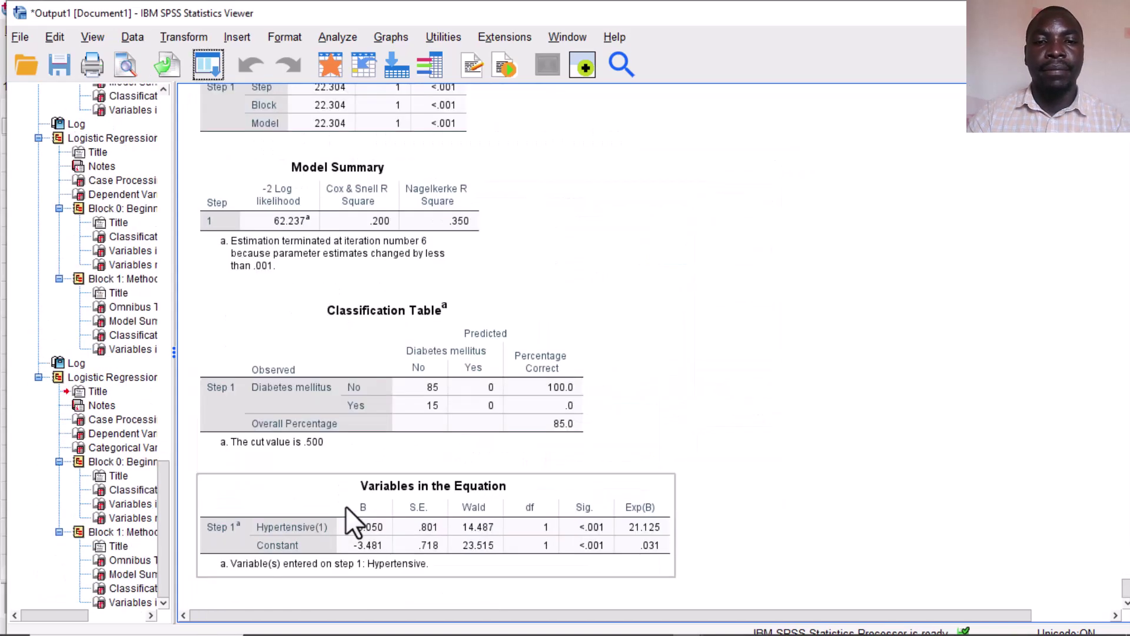
{"action": "left_click", "coordinate": [592, 522]}
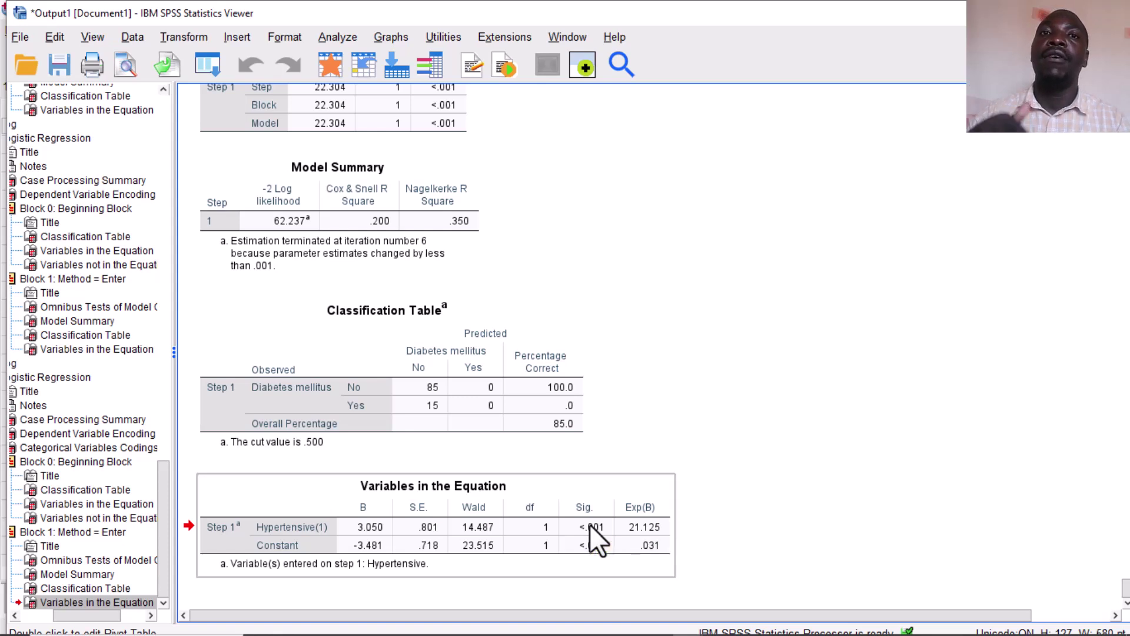
{"action": "left_click", "coordinate": [209, 66]}
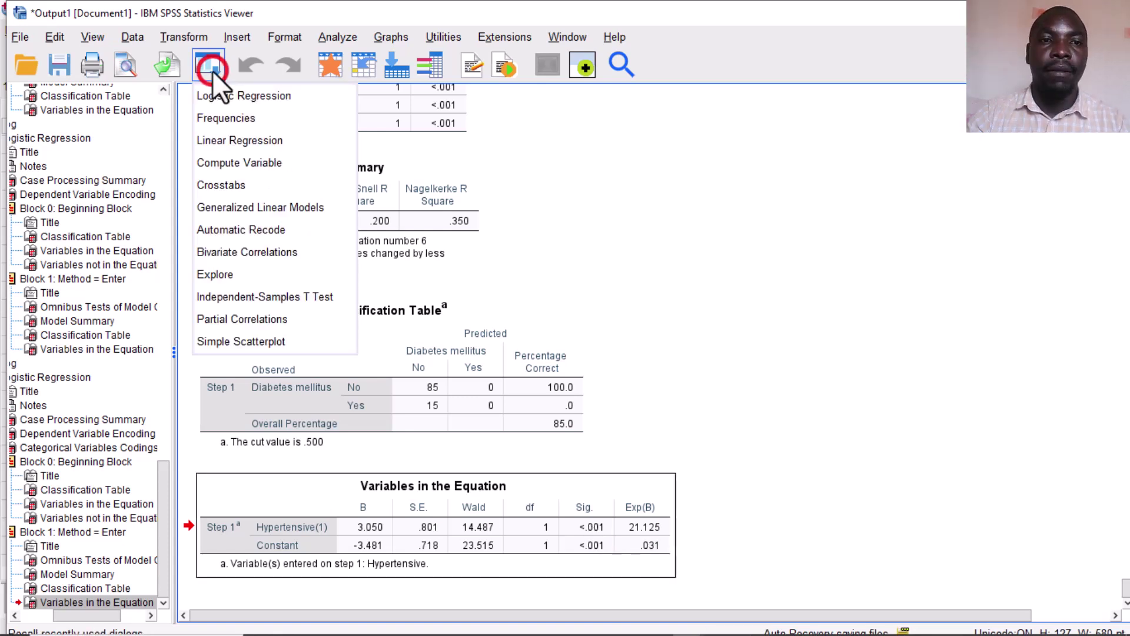
{"action": "left_click", "coordinate": [245, 99]}
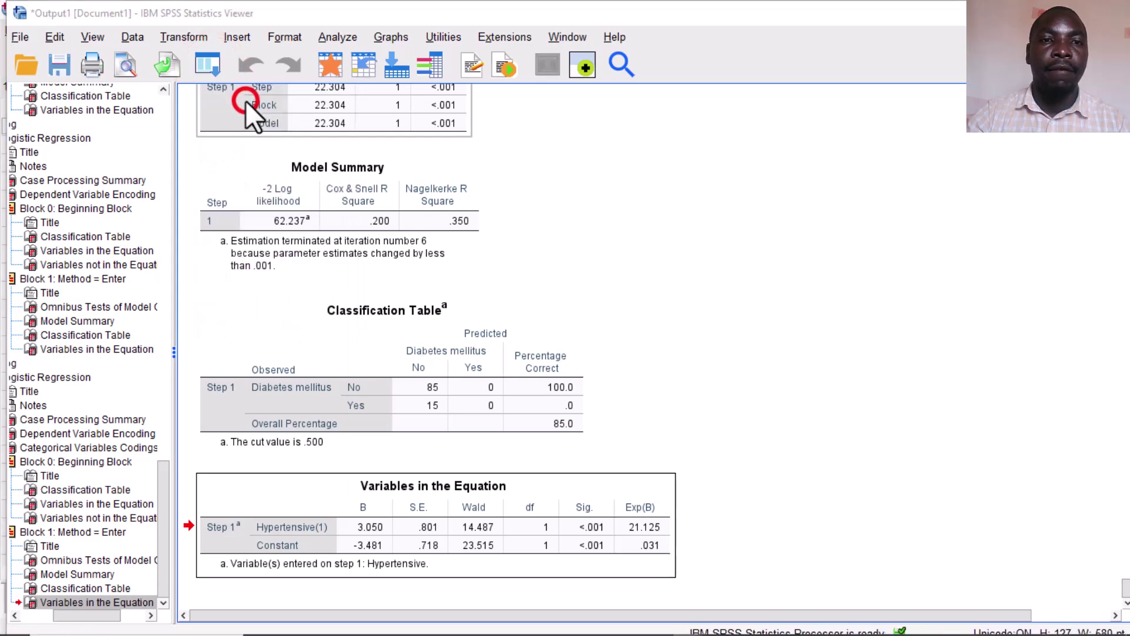
{"action": "left_click", "coordinate": [574, 298]}
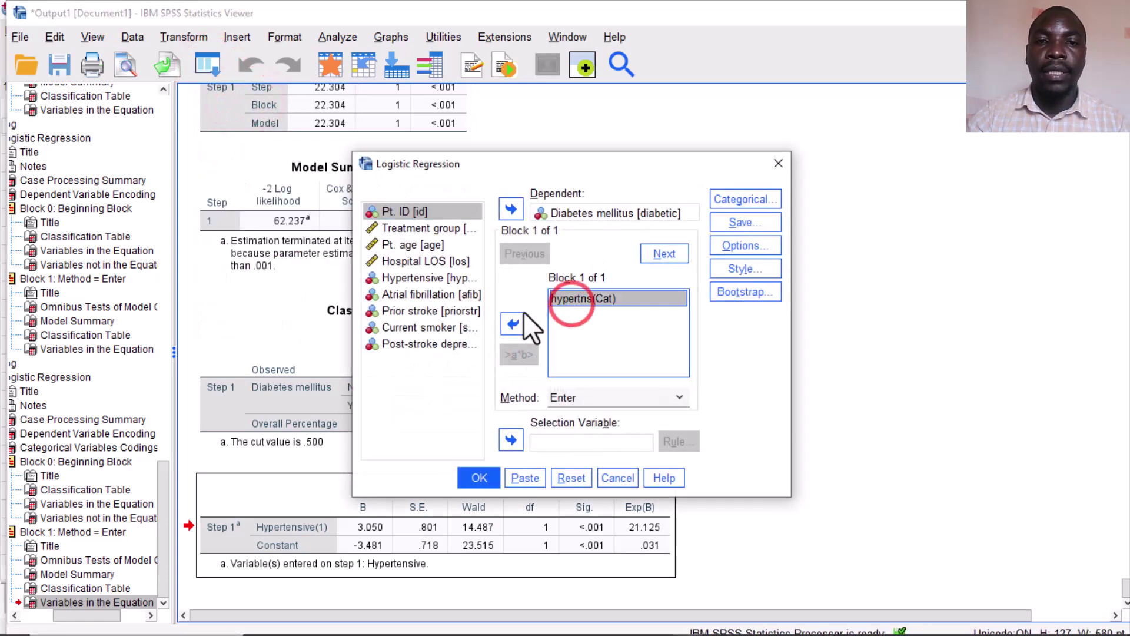
{"action": "left_click", "coordinate": [513, 321]}
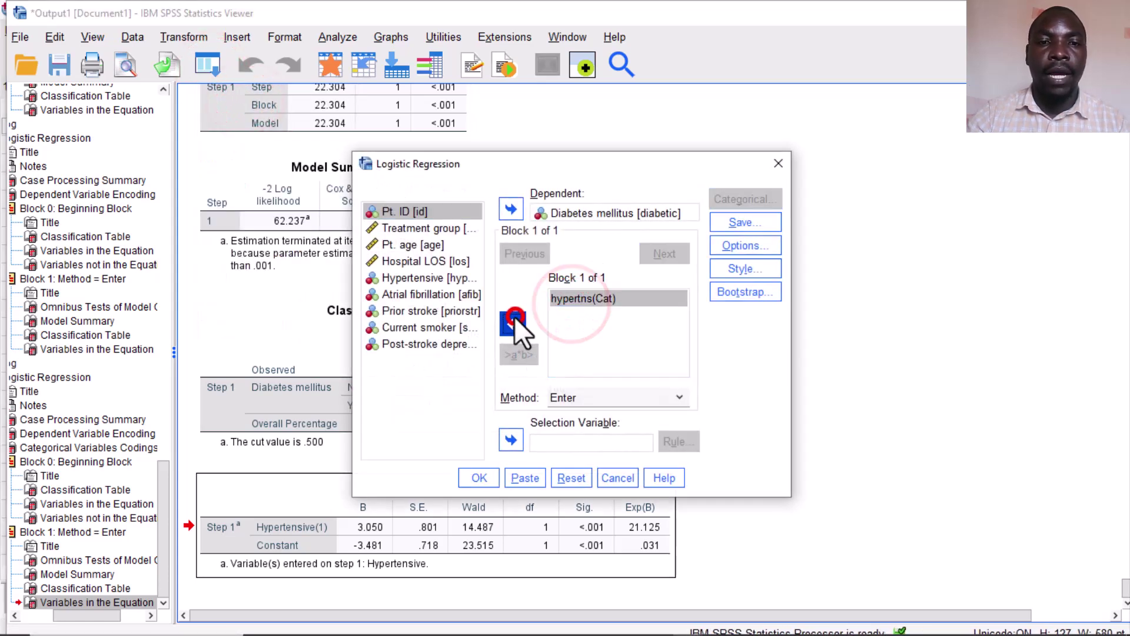
{"action": "left_click", "coordinate": [403, 312]}
{"action": "left_click", "coordinate": [429, 342]}
{"action": "double_click", "coordinate": [430, 343]}
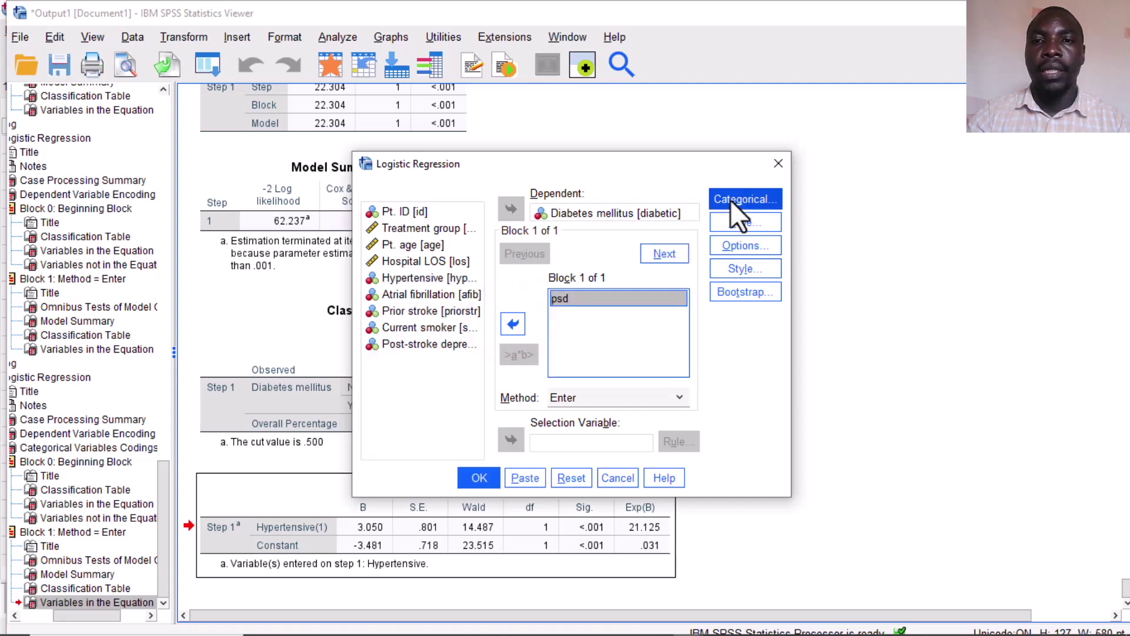
Step: Define Post-stroke depression as a categorical covariate with an Indicator contrast and the first category as reference, and run the regression
{"action": "left_click", "coordinate": [729, 200]}
{"action": "left_click", "coordinate": [514, 295]}
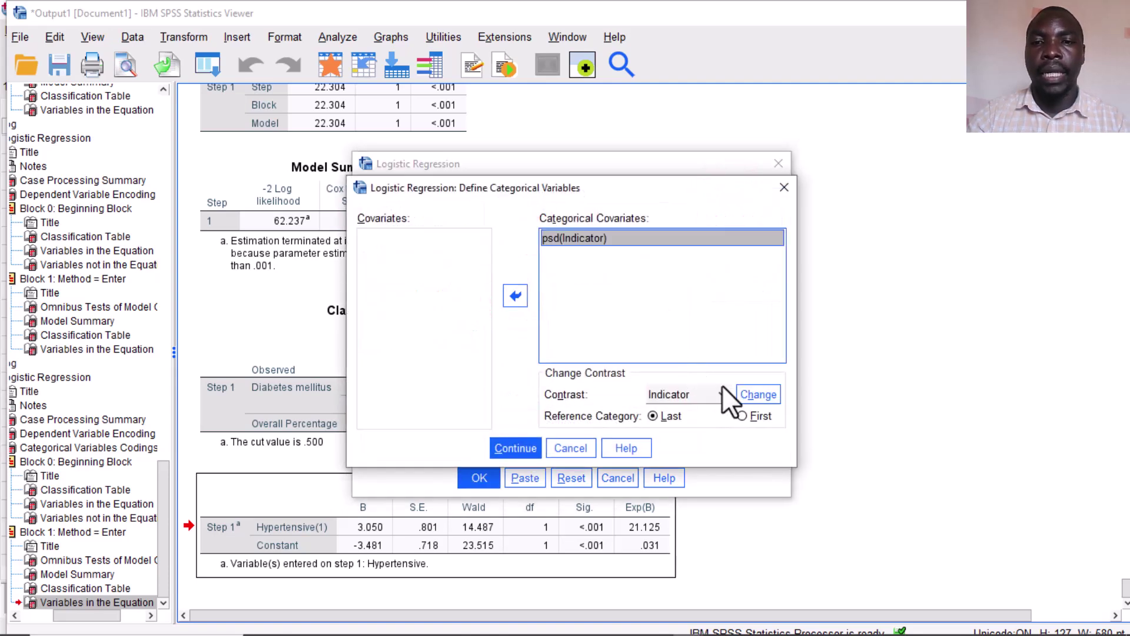
{"action": "left_click", "coordinate": [743, 417]}
{"action": "left_click", "coordinate": [766, 393]}
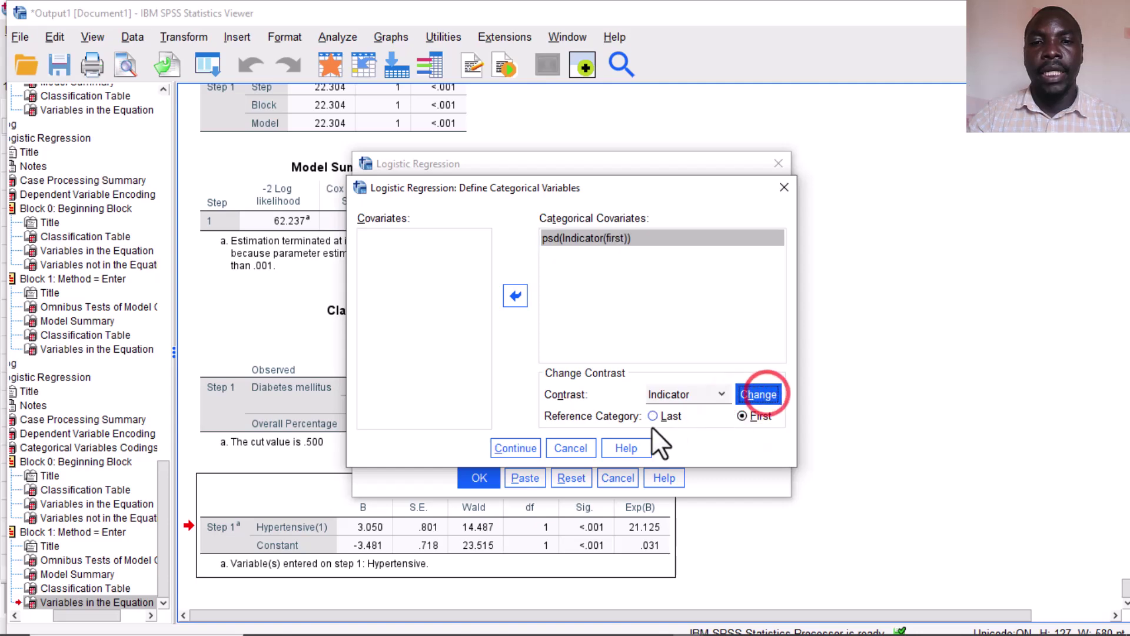
{"action": "left_click", "coordinate": [528, 444]}
{"action": "left_click", "coordinate": [479, 478]}
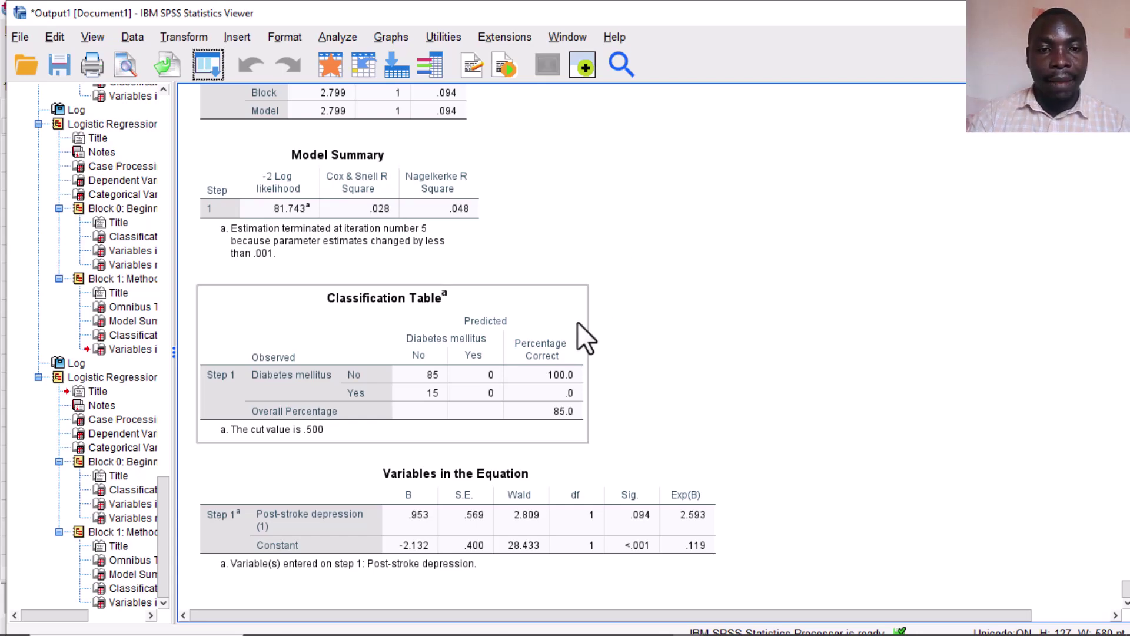
Step: Examine the Variables in the Equation tables of the hypertension and post-stroke depression models
{"action": "left_click", "coordinate": [118, 349]}
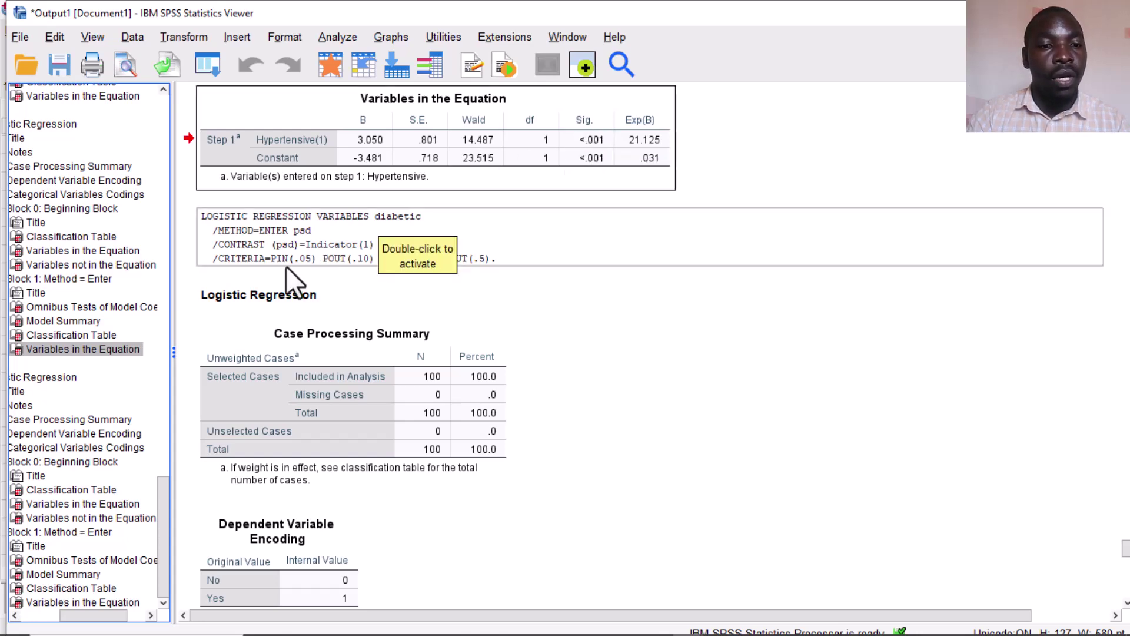
{"action": "key", "text": "End"}
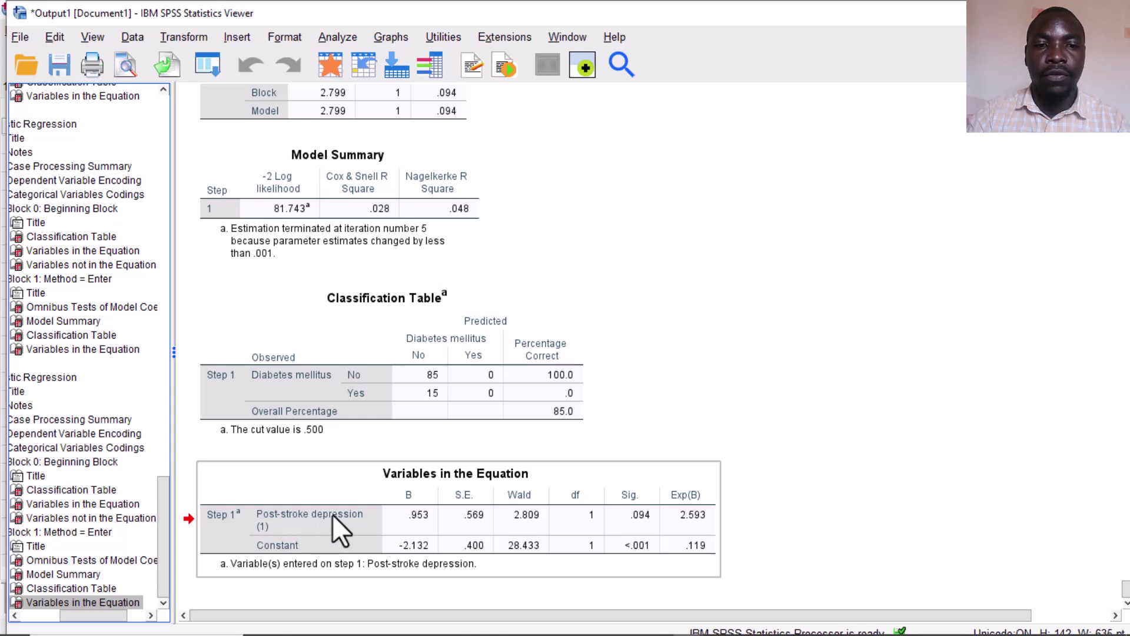
{"action": "left_click", "coordinate": [644, 535]}
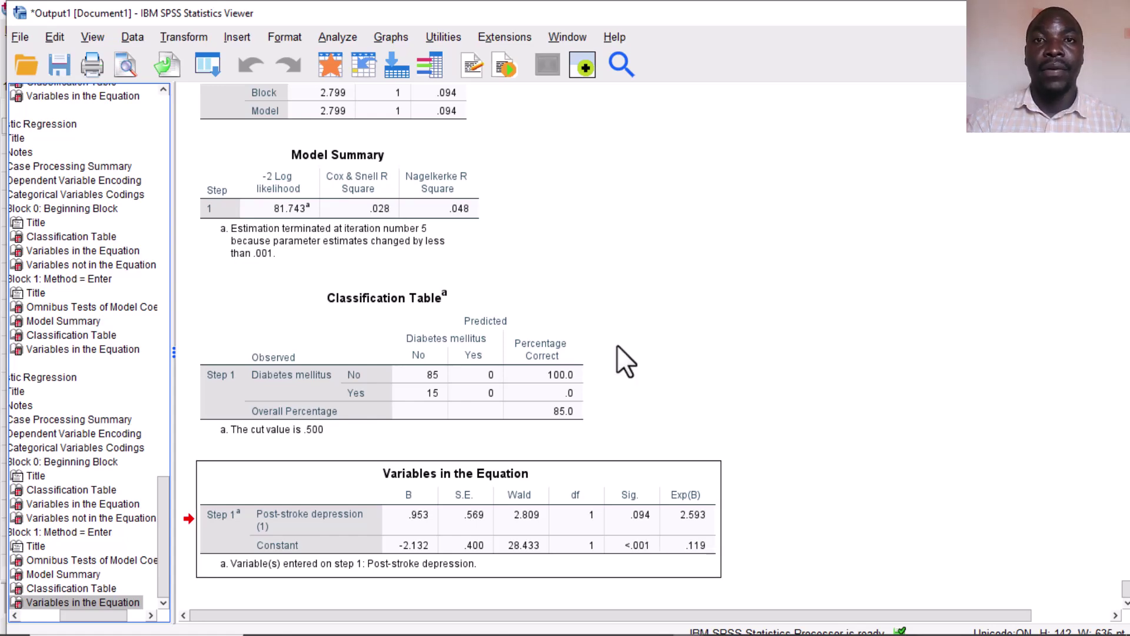